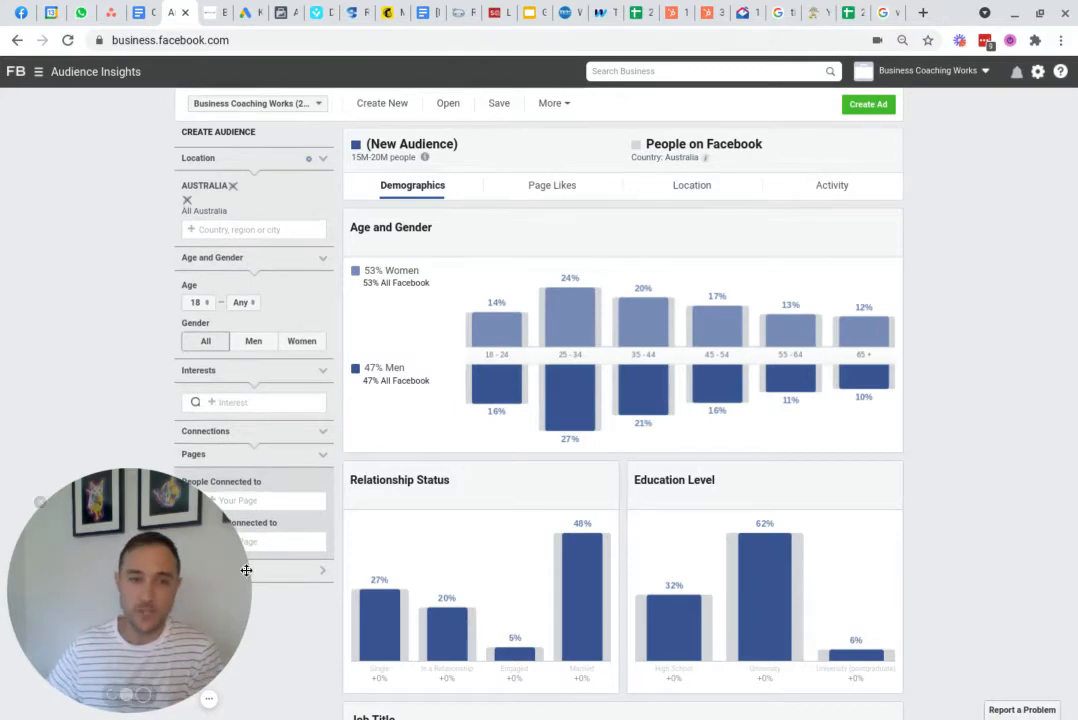
- Examine the Australian audience's demographics, covering age and gender, relationship status, education level and job titles
left_click_drag(248, 570, 5, 535)
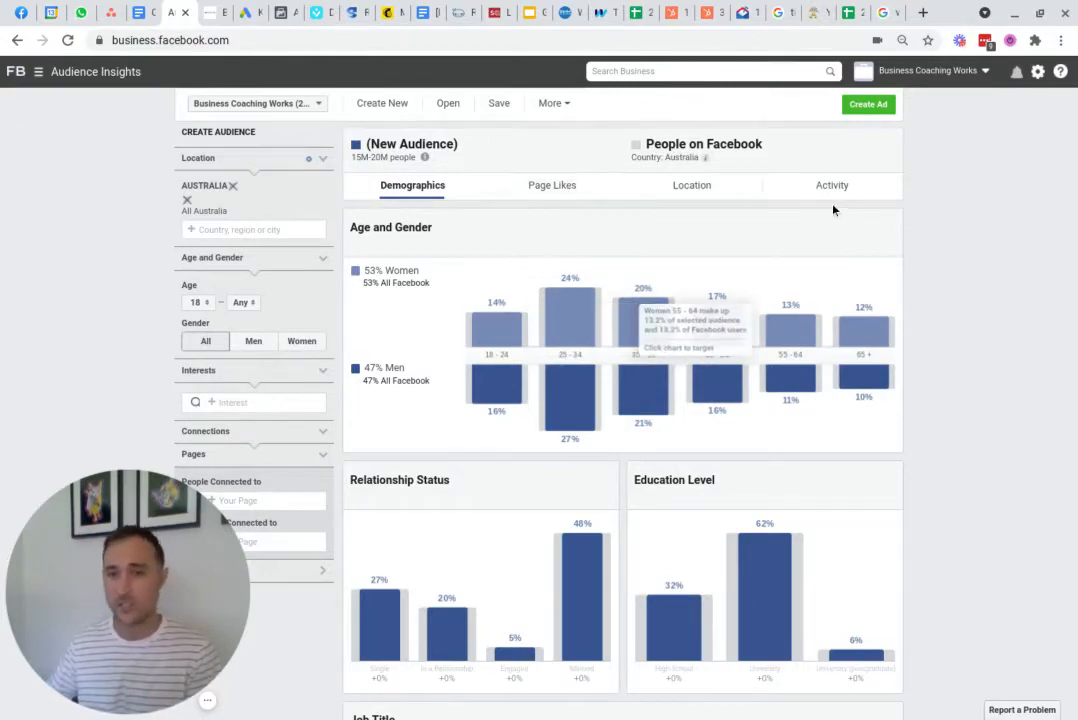
scroll(475, 535, "down", 3)
scroll(534, 512, "up", 3)
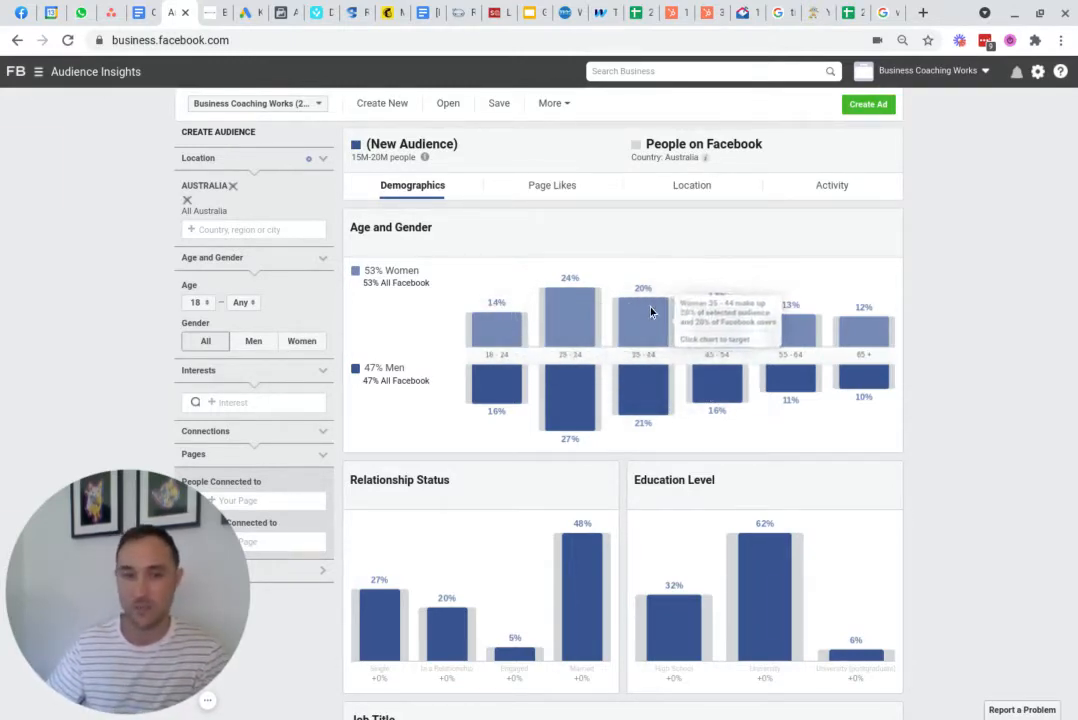
scroll(507, 291, "down", 1)
scroll(507, 291, "down", 1)
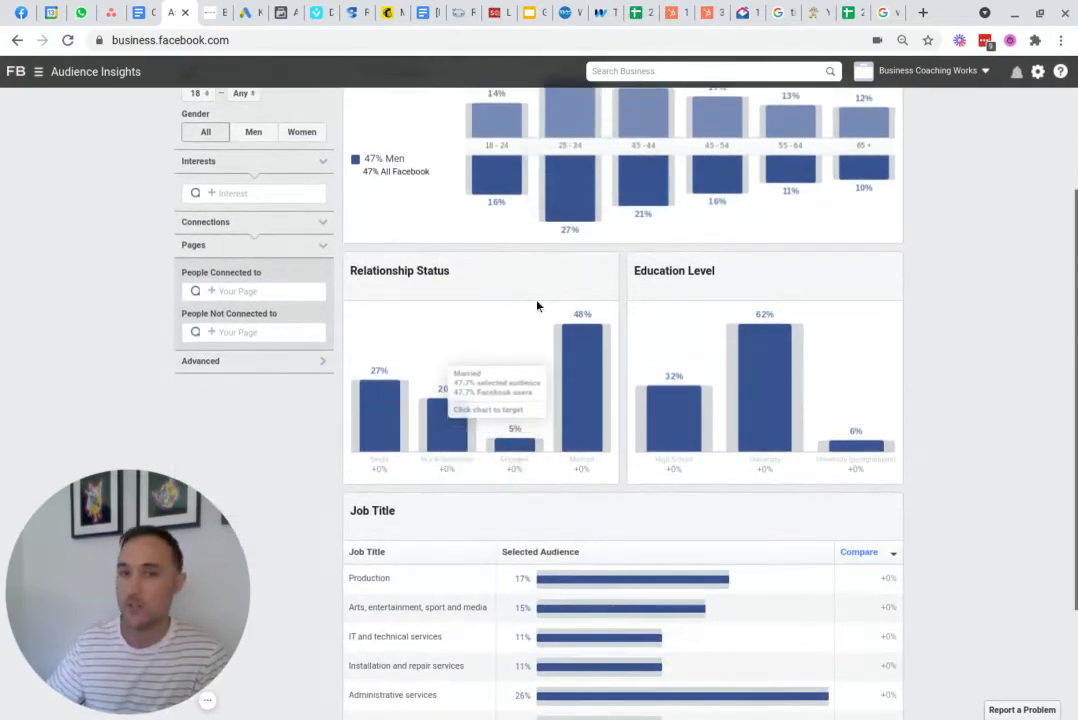
scroll(450, 330, "down", 1)
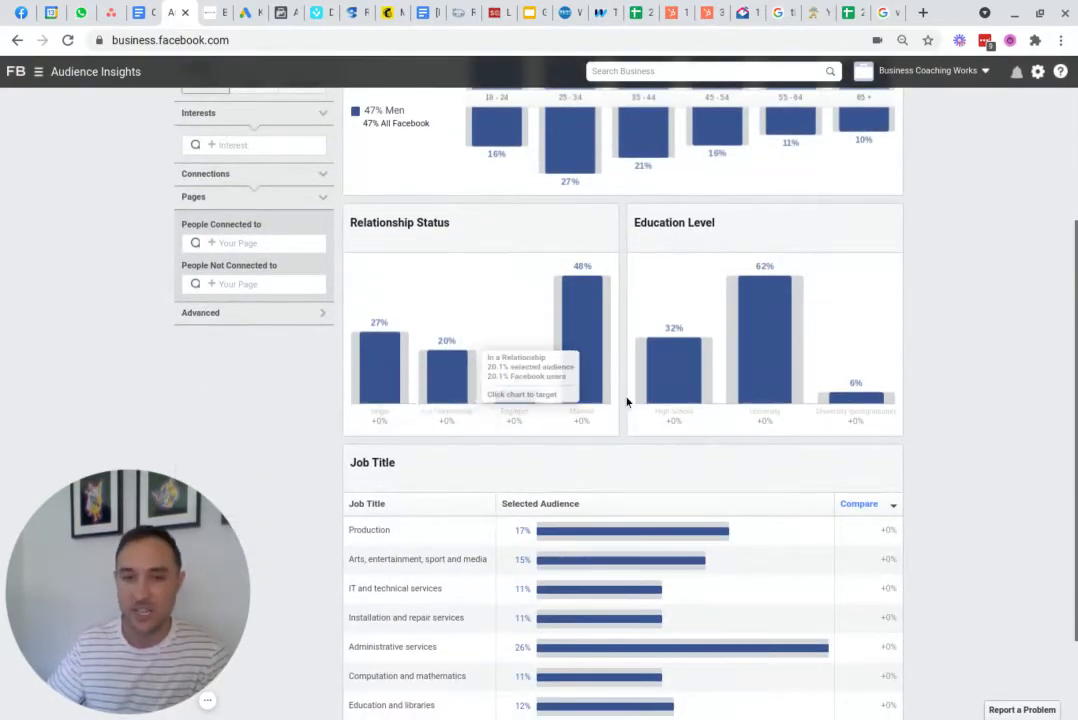
scroll(728, 321, "down", 1)
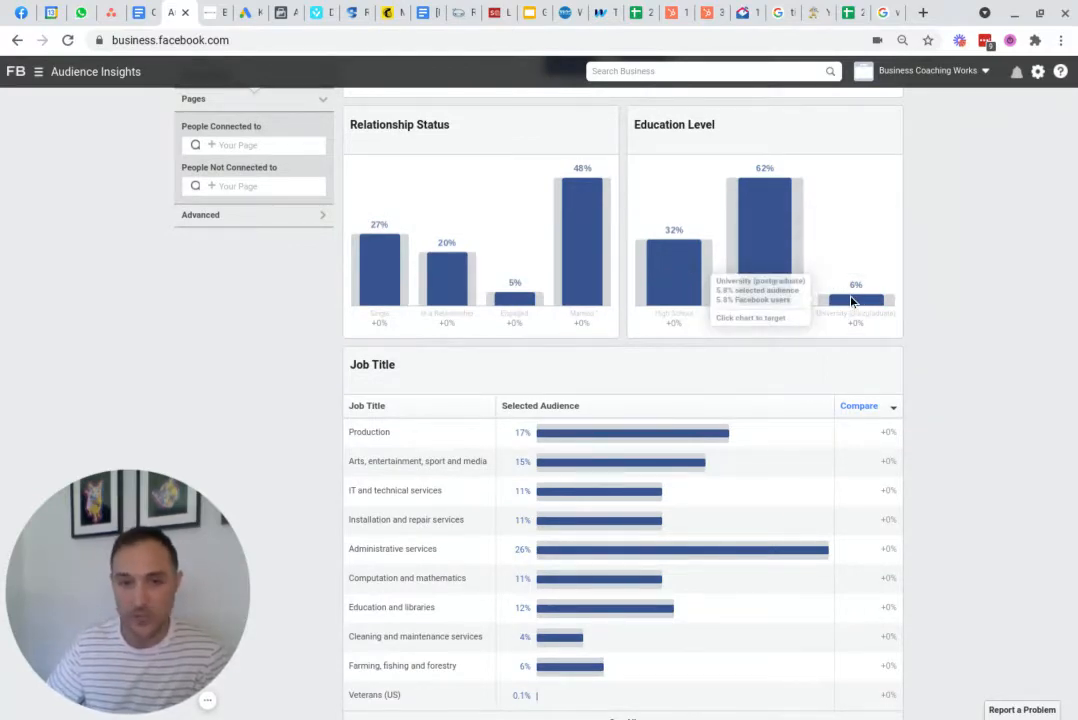
scroll(860, 300, "down", 1)
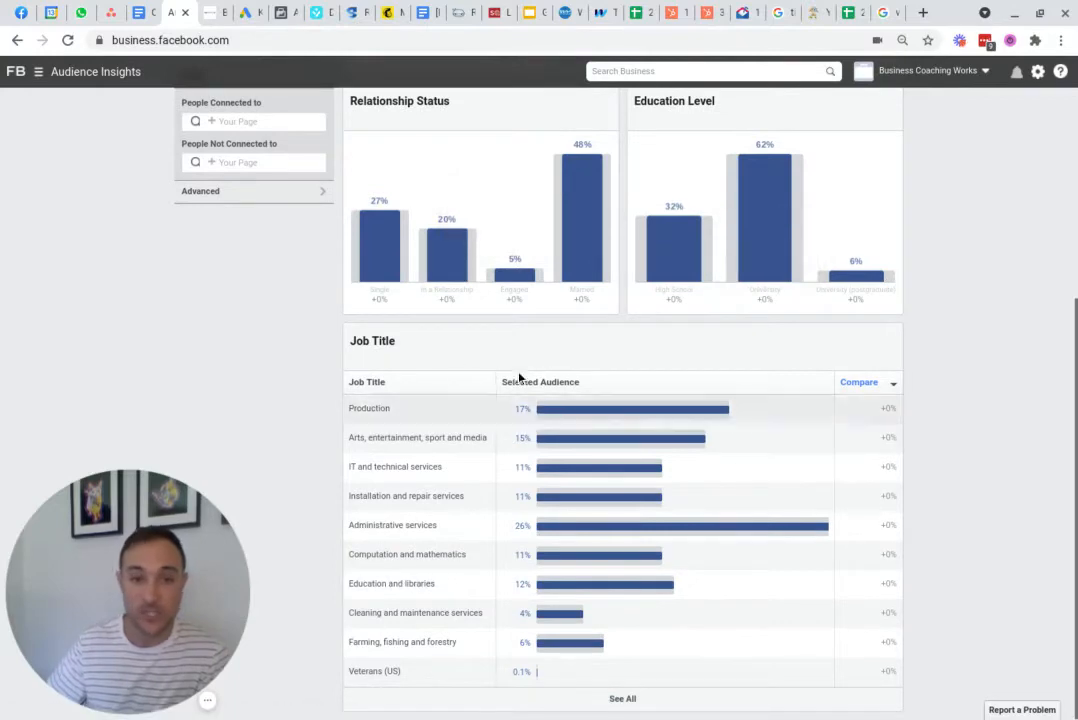
- Sort the job titles by selected audience share and expand the table to review every job title
left_click(620, 389)
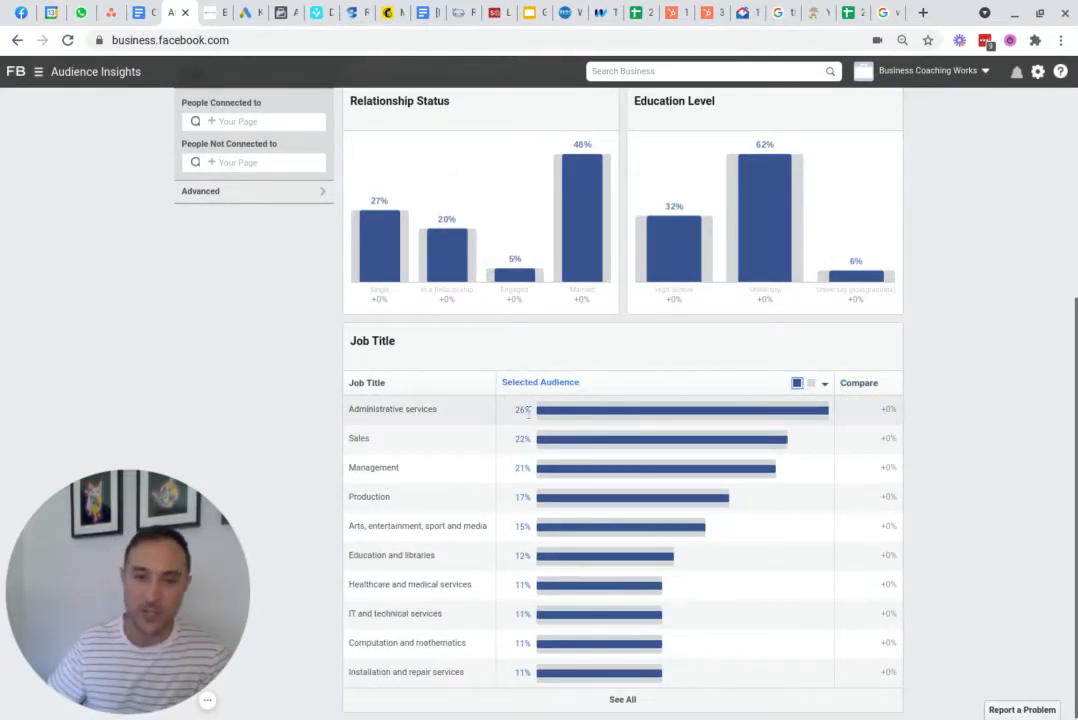
mouse_move(715, 412)
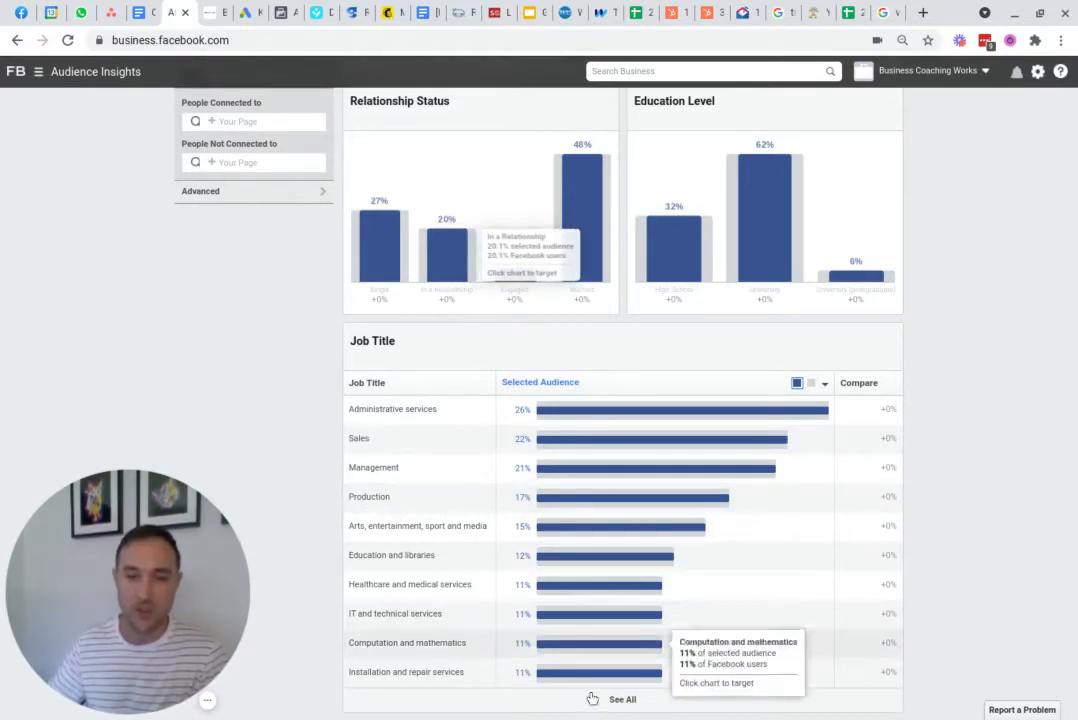
left_click(621, 704)
scroll(599, 390, "down", 4)
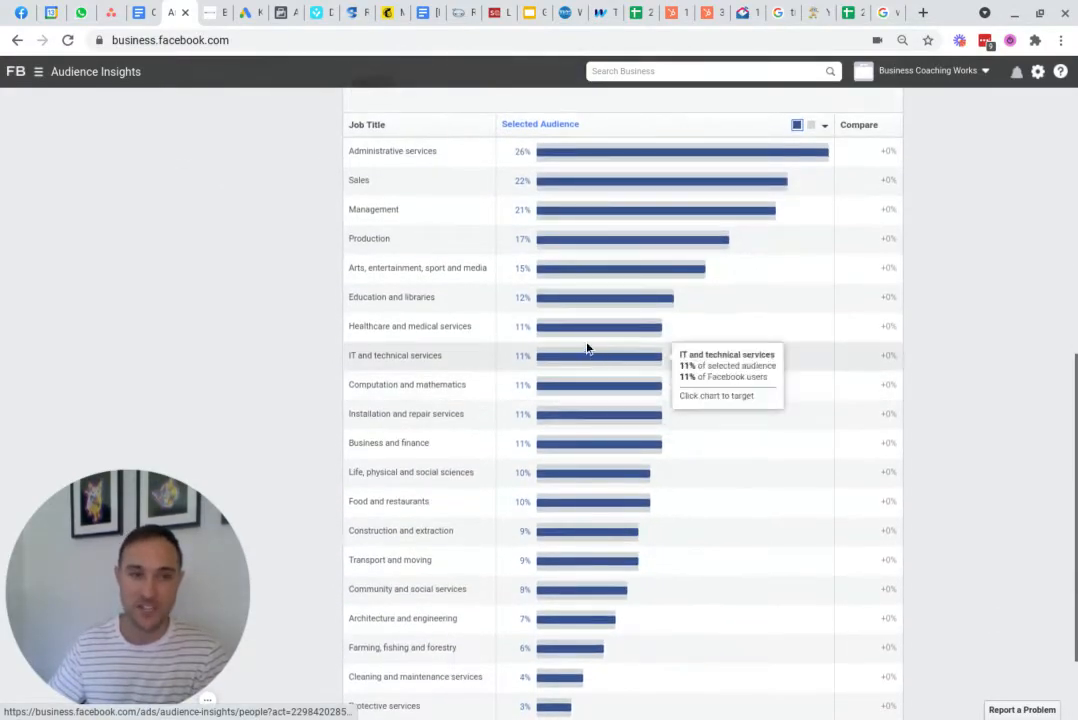
scroll(580, 351, "up", 7)
scroll(356, 229, "down", 7)
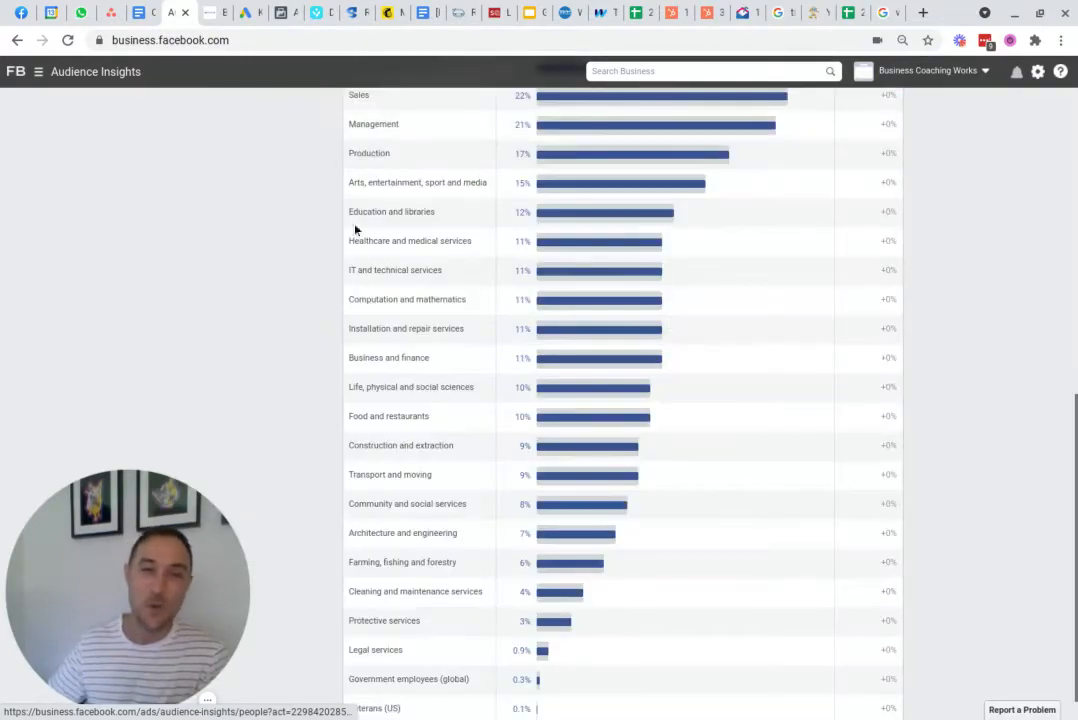
scroll(621, 234, "up", 3)
scroll(621, 234, "up", 4)
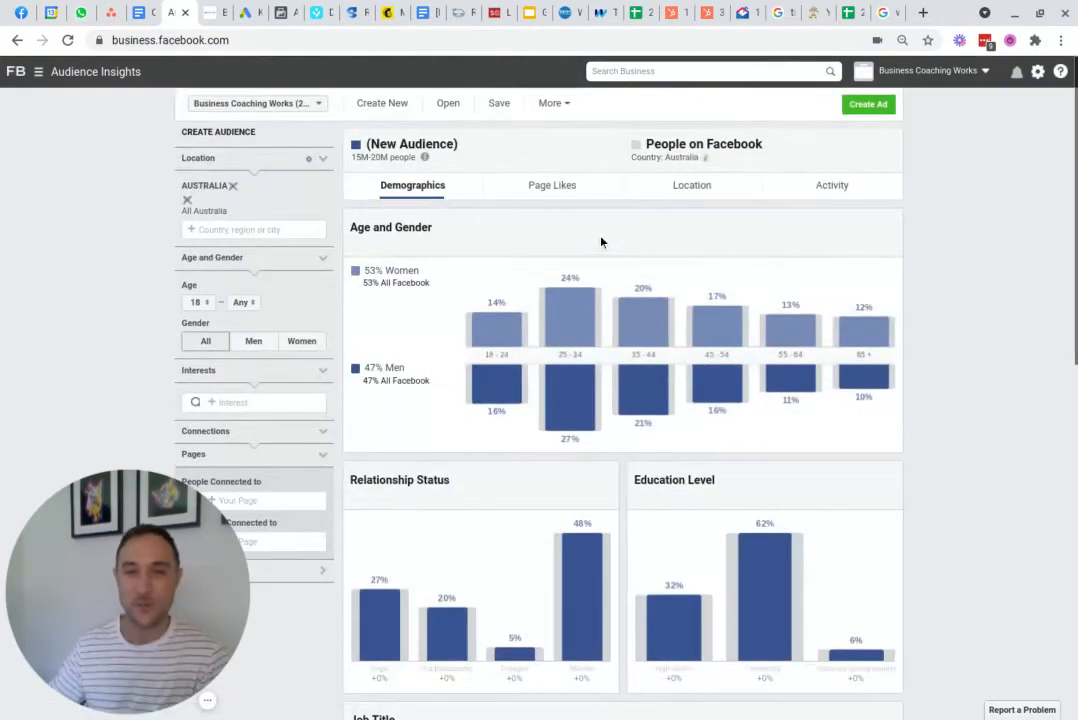
- Show the audience's page likes, dismiss the system notification, and review the top categories and liked pages
left_click(557, 188)
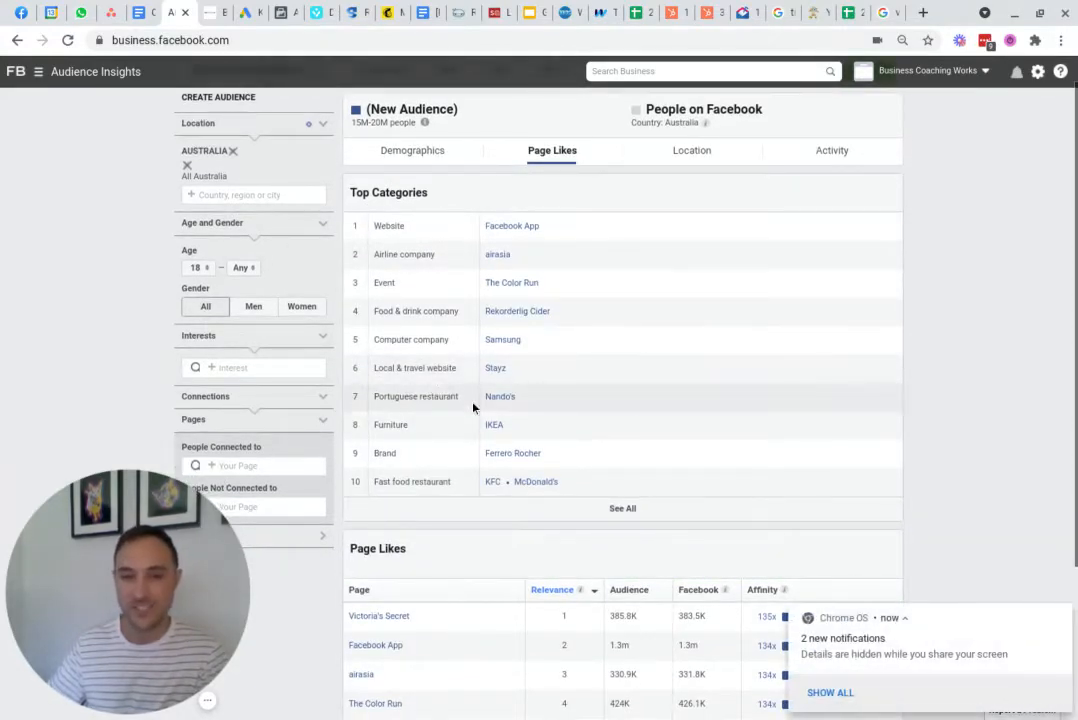
left_click(1054, 617)
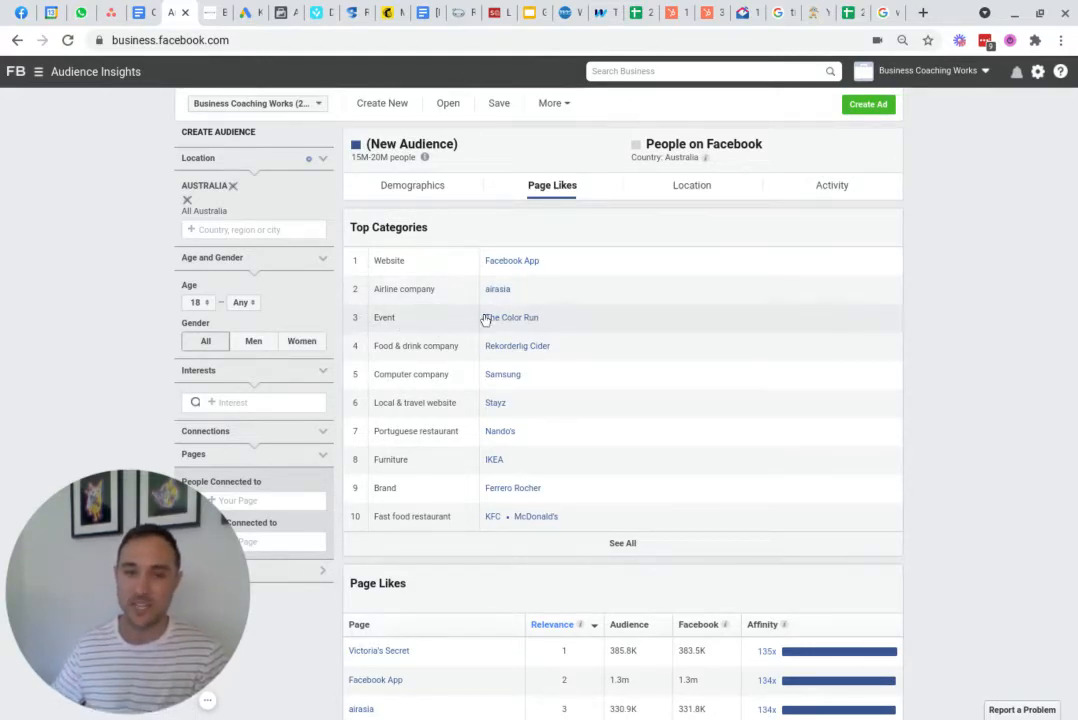
scroll(484, 318, "down", 1)
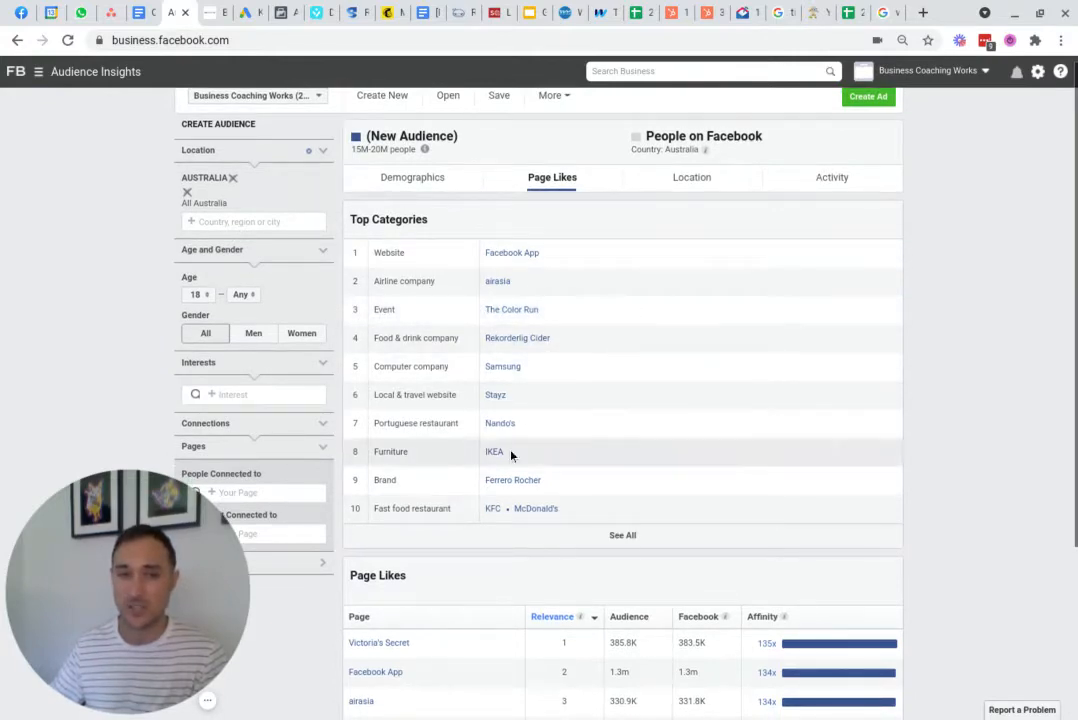
scroll(491, 344, "down", 3)
scroll(655, 271, "down", 2)
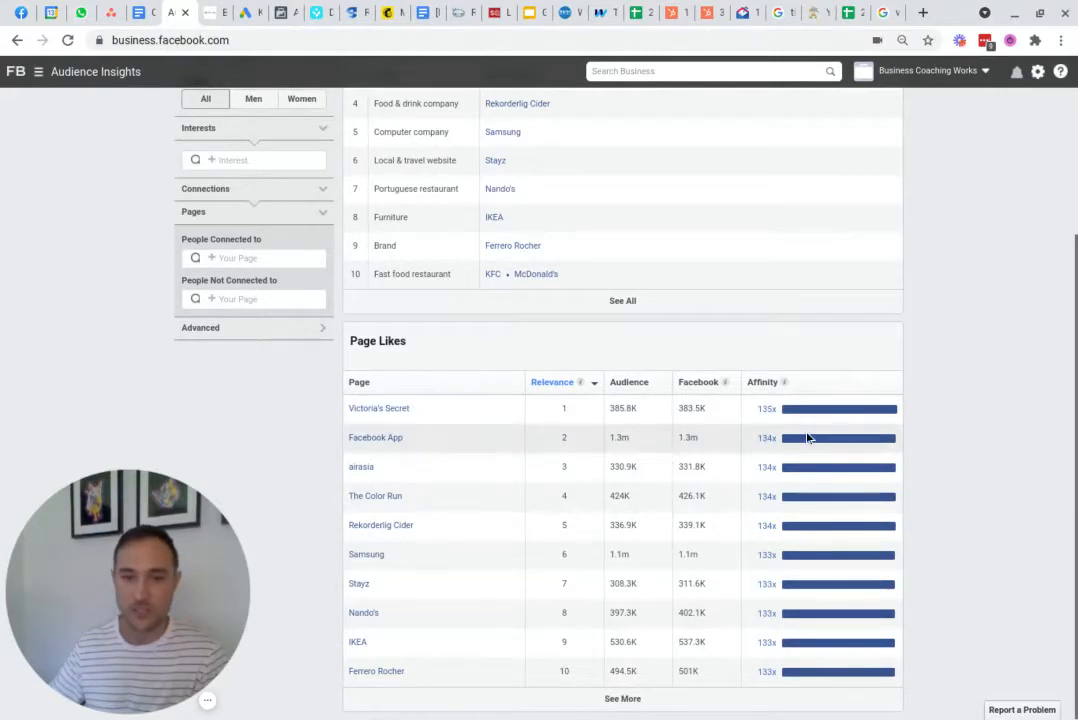
- Sort the liked pages by their Facebook audience size, largest first
left_click(700, 383)
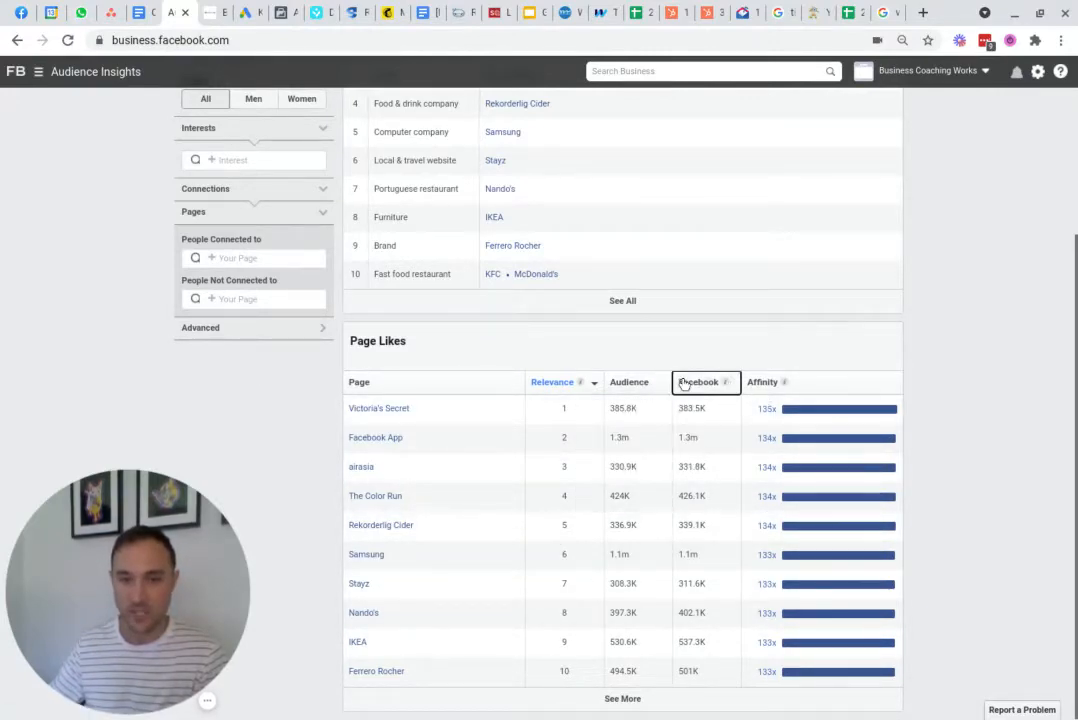
left_click(710, 390)
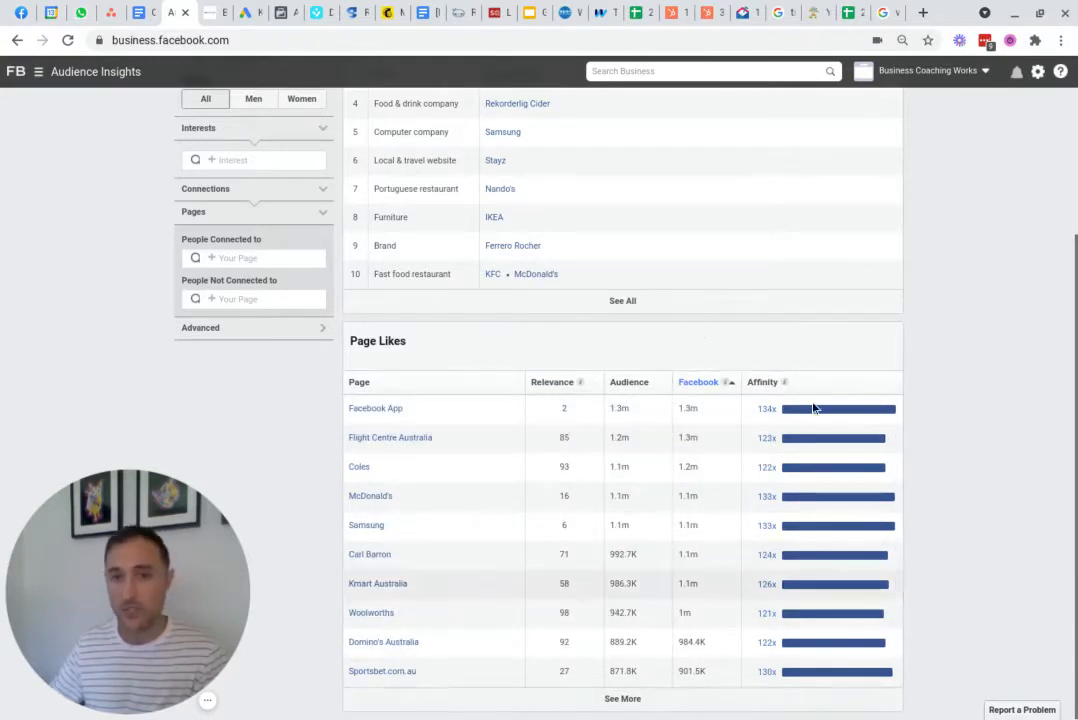
mouse_move(728, 386)
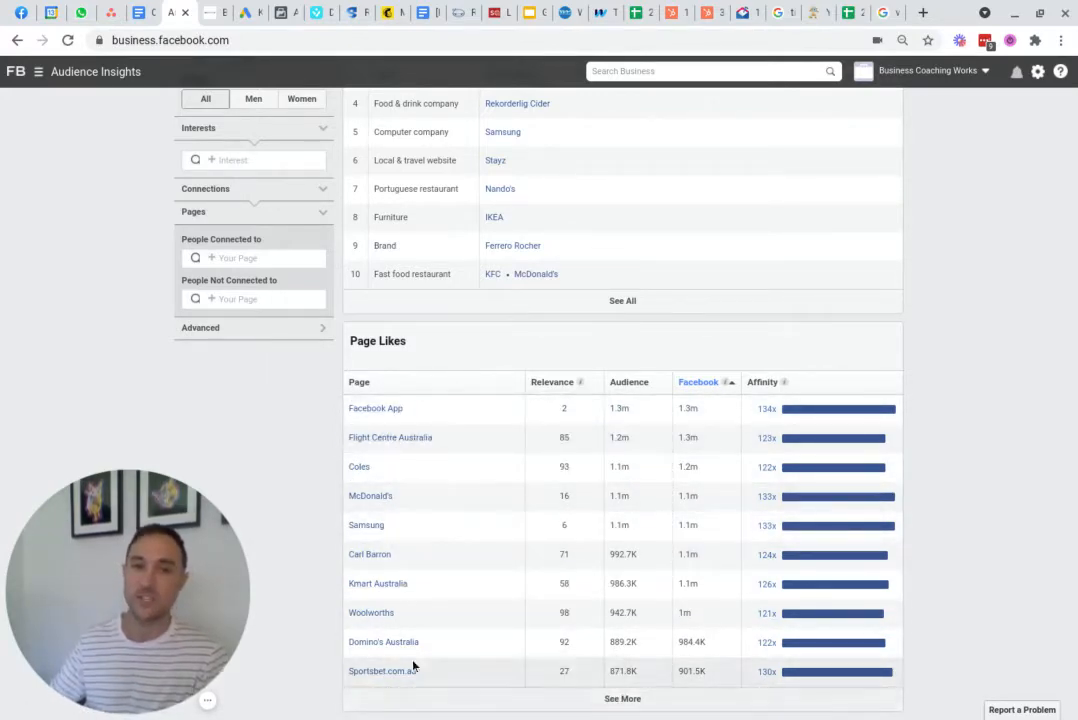
- Show the audience's top towns and cities, sort them by selected audience share, and review the full list
scroll(537, 397, "up", 3)
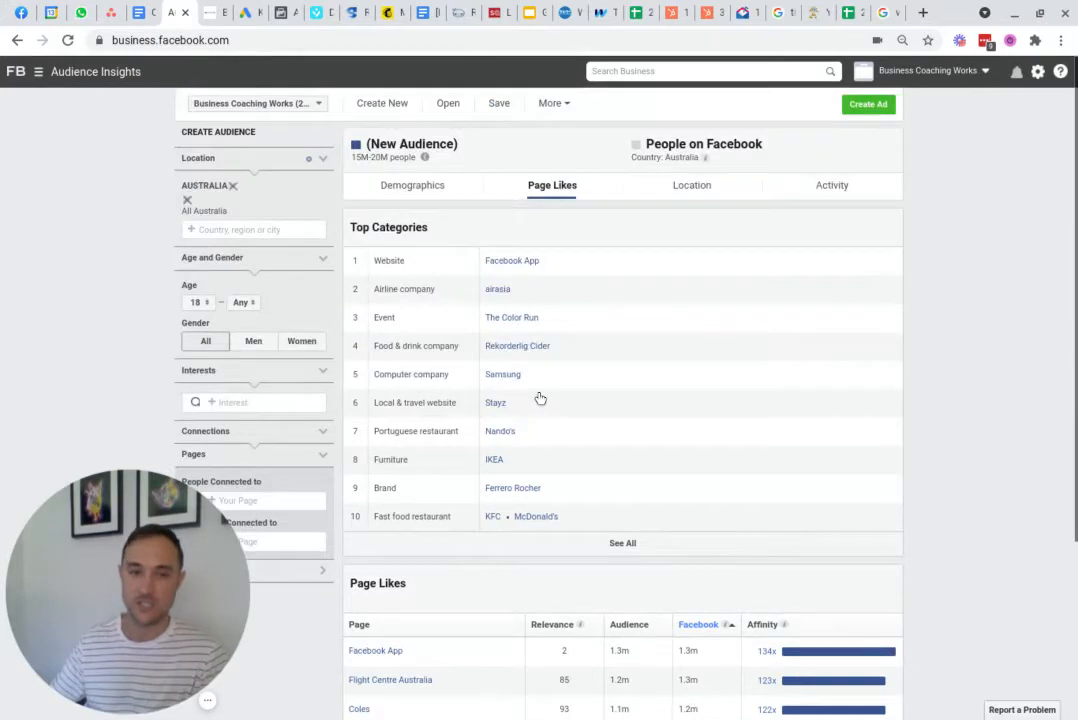
left_click(684, 189)
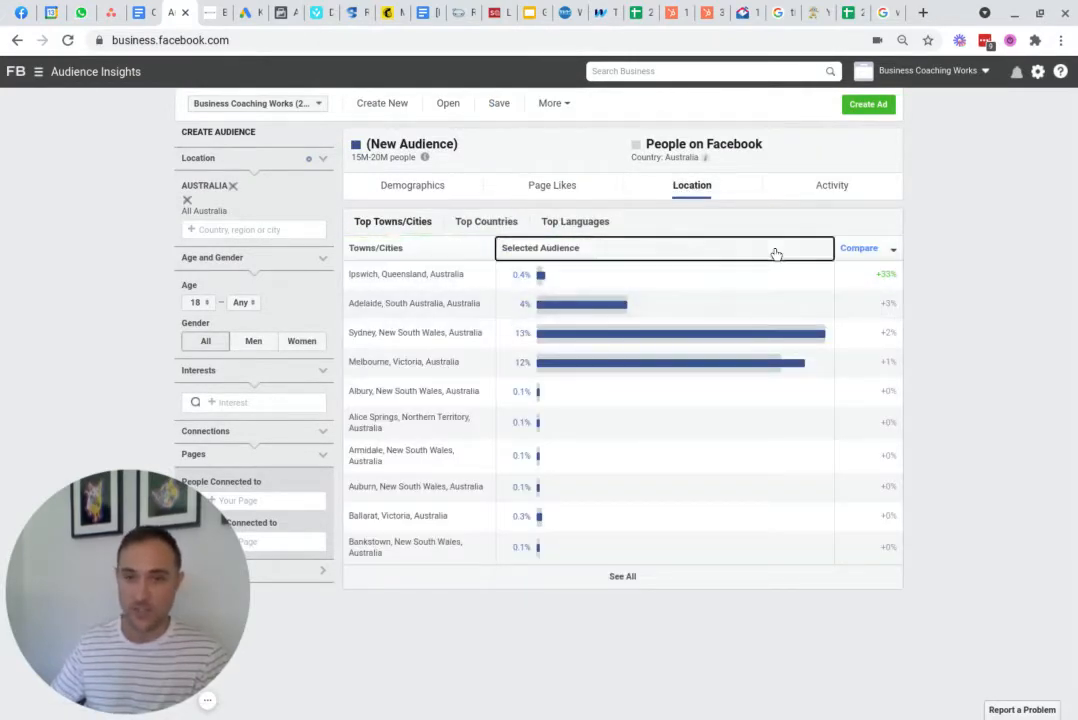
left_click(775, 254)
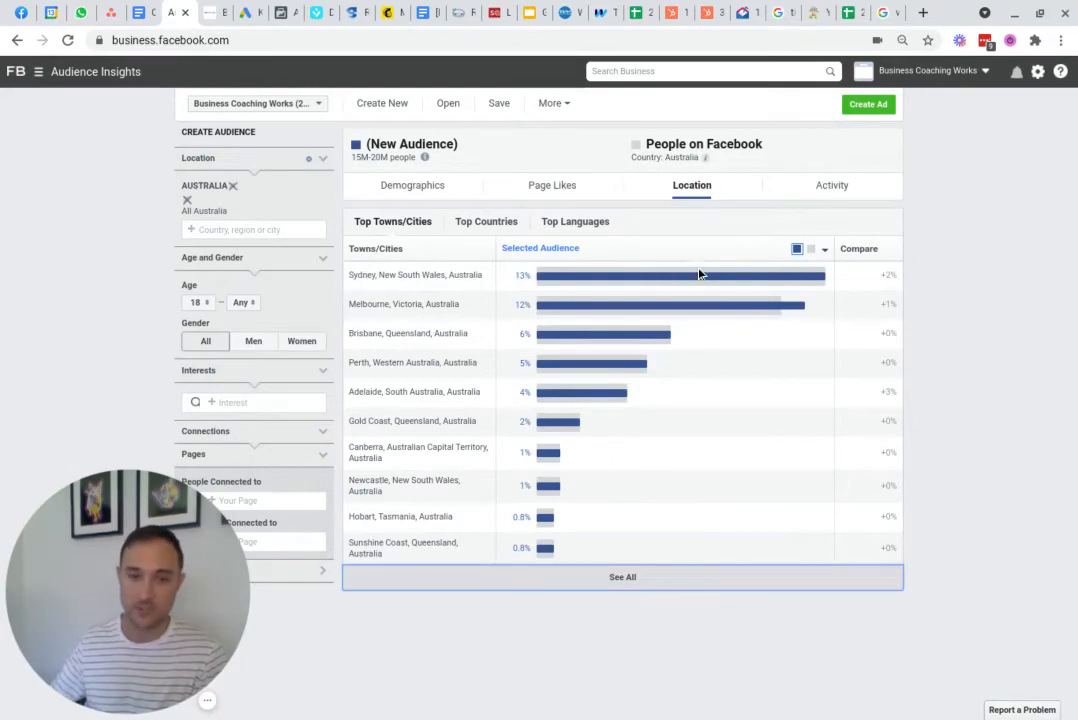
scroll(558, 380, "down", 10)
scroll(563, 397, "up", 15)
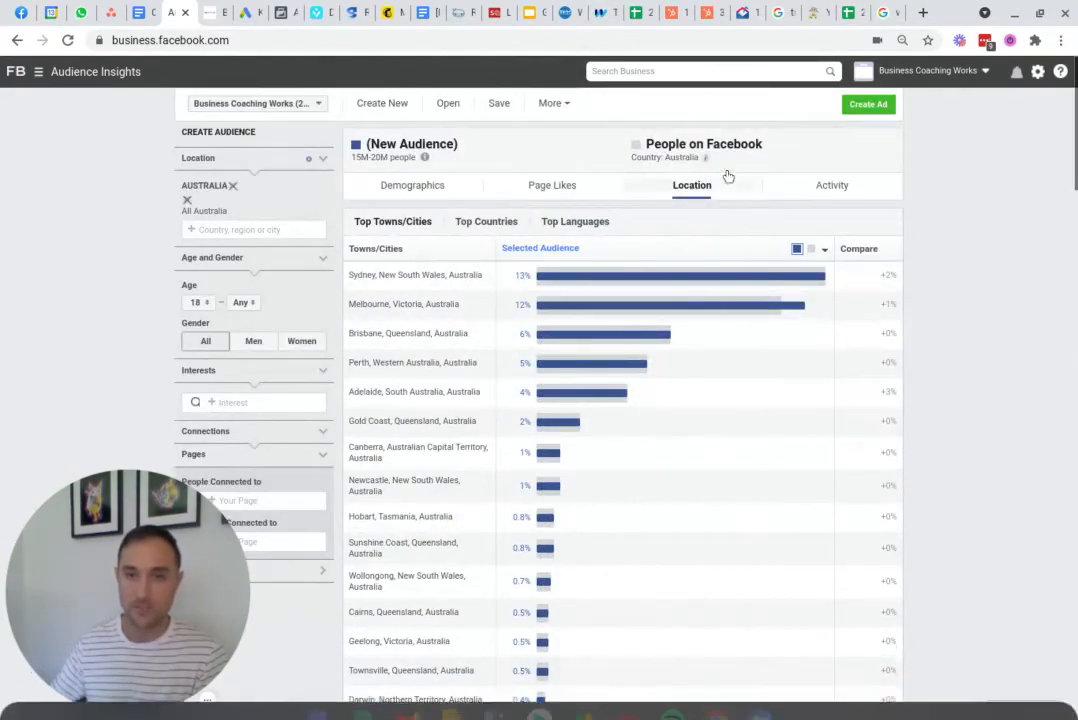
- Show the audience's activity data and examine the device users chart for iPhone/iPod and Android
left_click(832, 188)
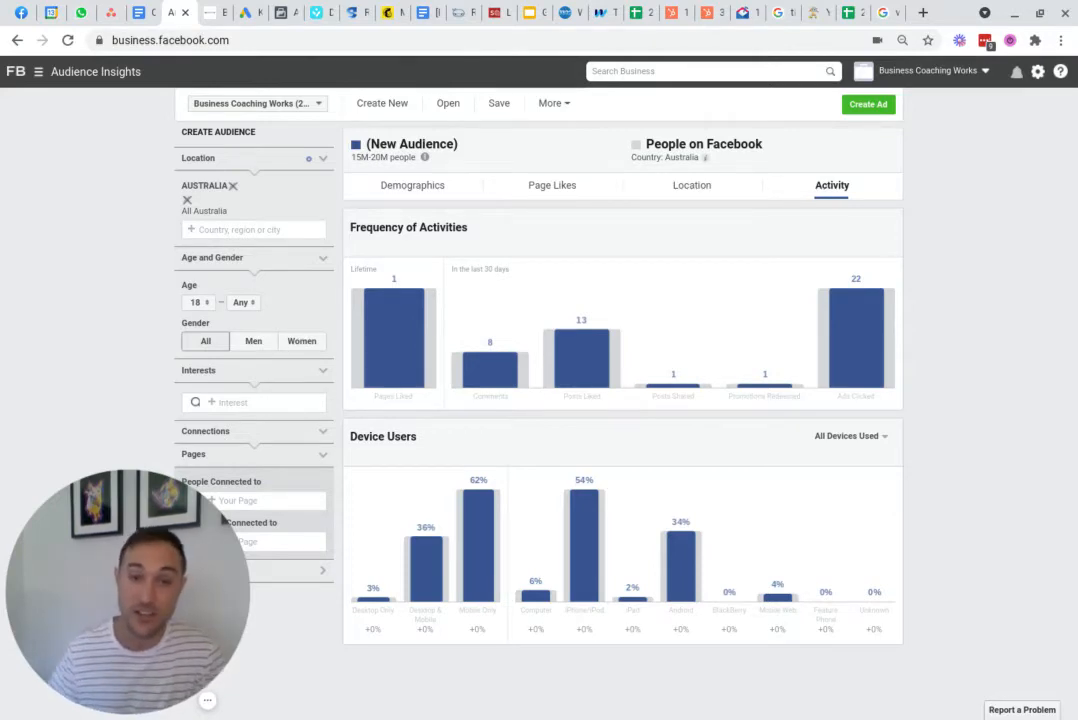
mouse_move(585, 545)
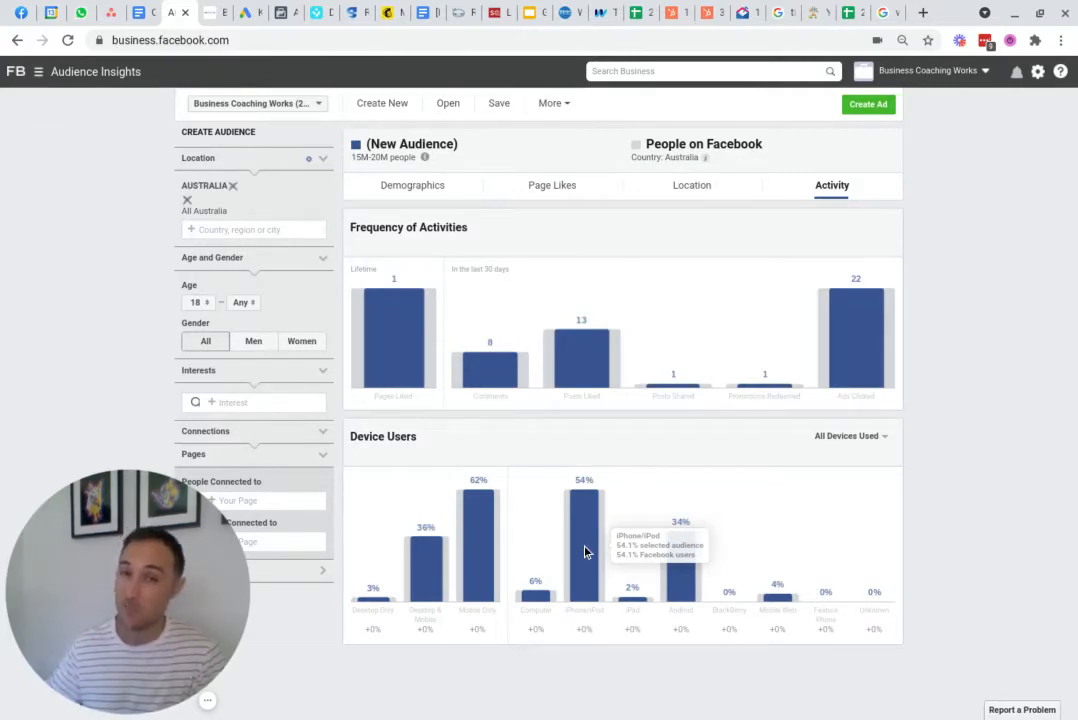
mouse_move(692, 566)
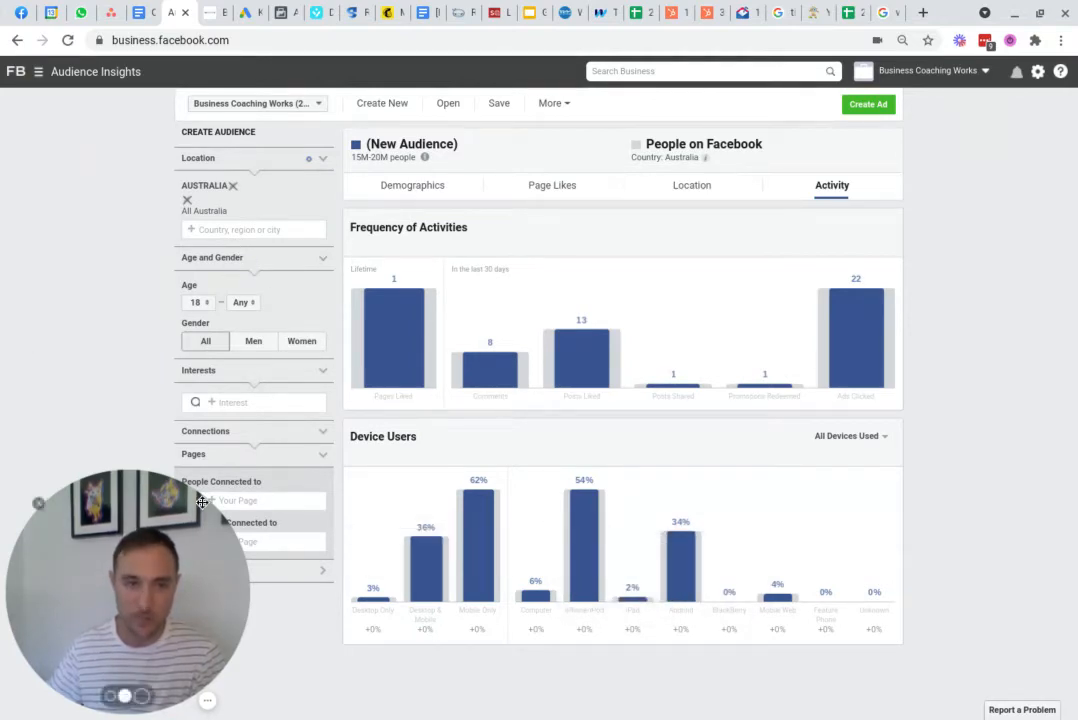
- Return to the demographics view and add Psychologist as an audience interest by searching for "psycho"
left_click(226, 403)
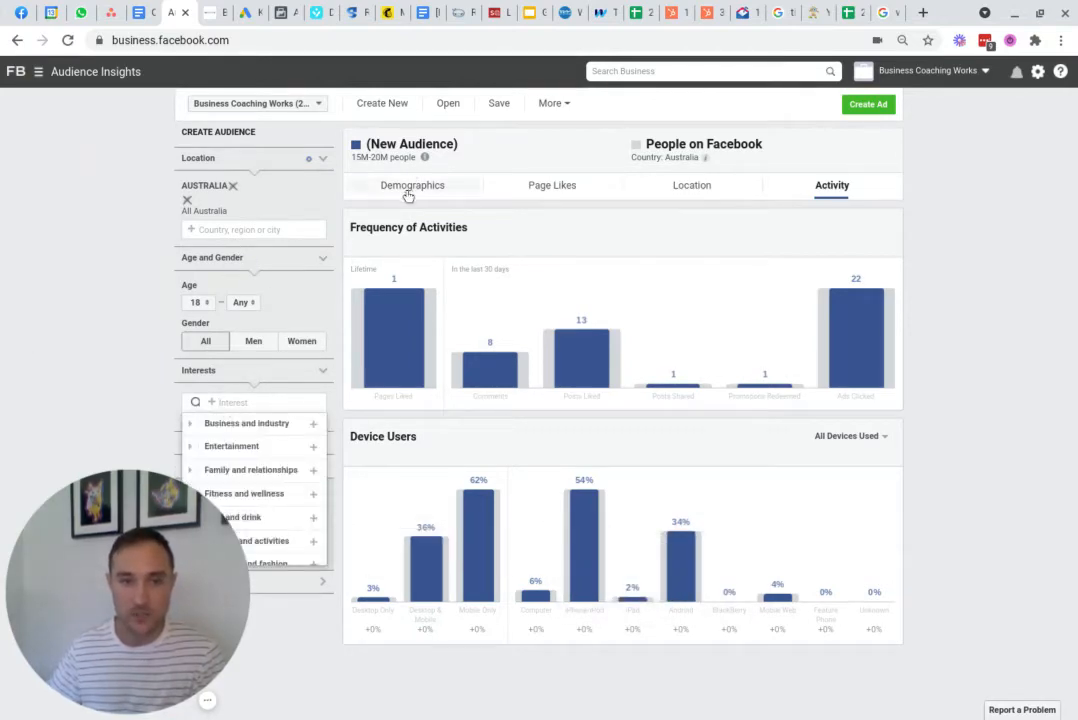
left_click(408, 195)
left_click(230, 402)
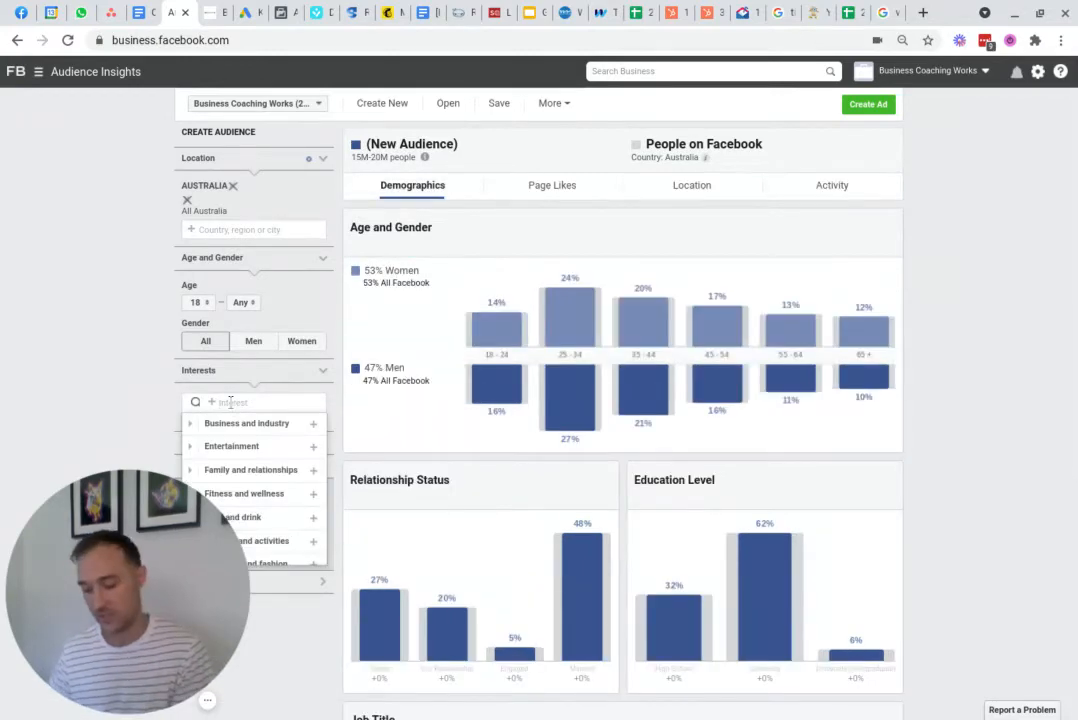
type("psycho")
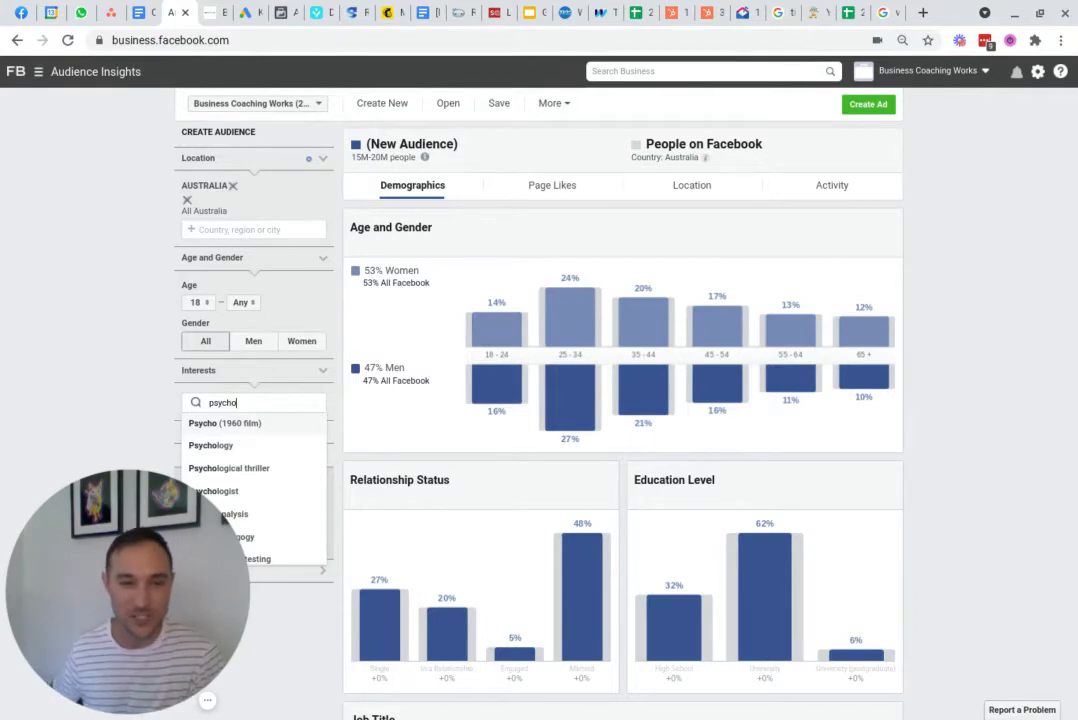
left_click(238, 492)
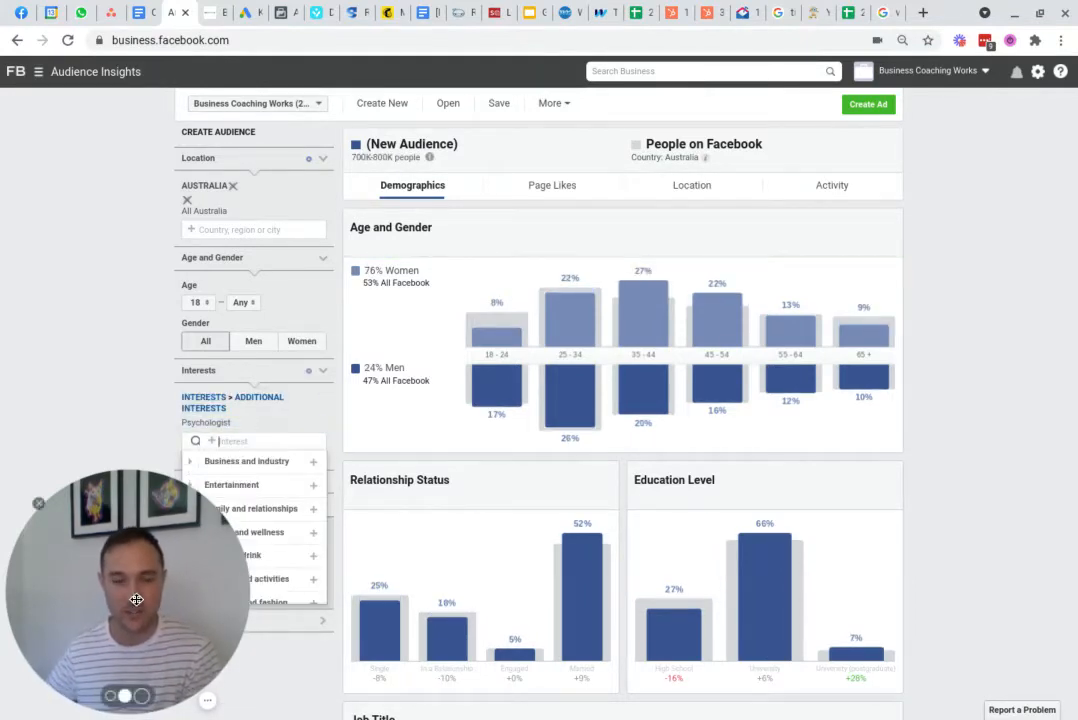
- Search the interests for "page admin" and add Facebook Page admins to the audience
left_click_drag(136, 600, 998, 606)
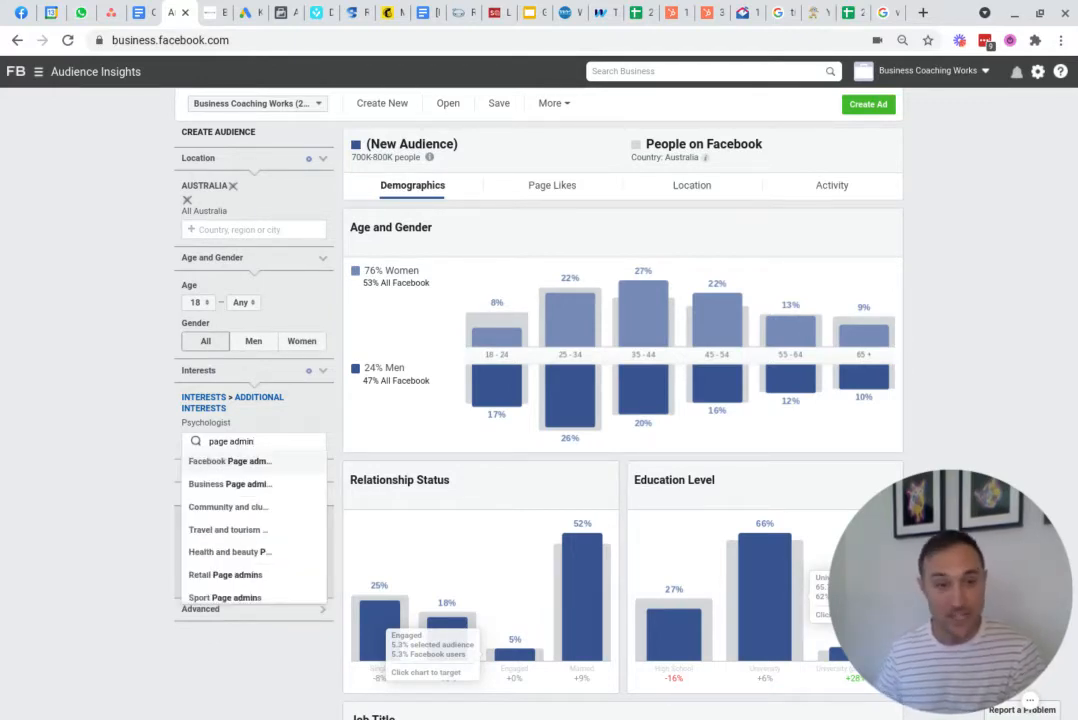
left_click(236, 468)
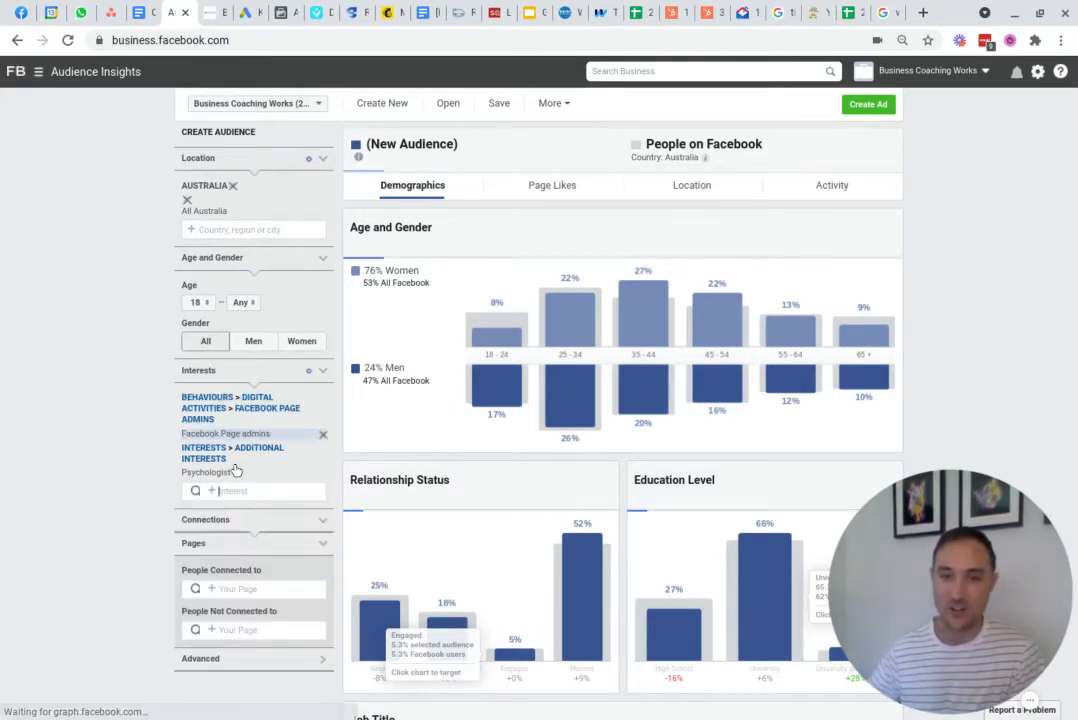
left_click(121, 463)
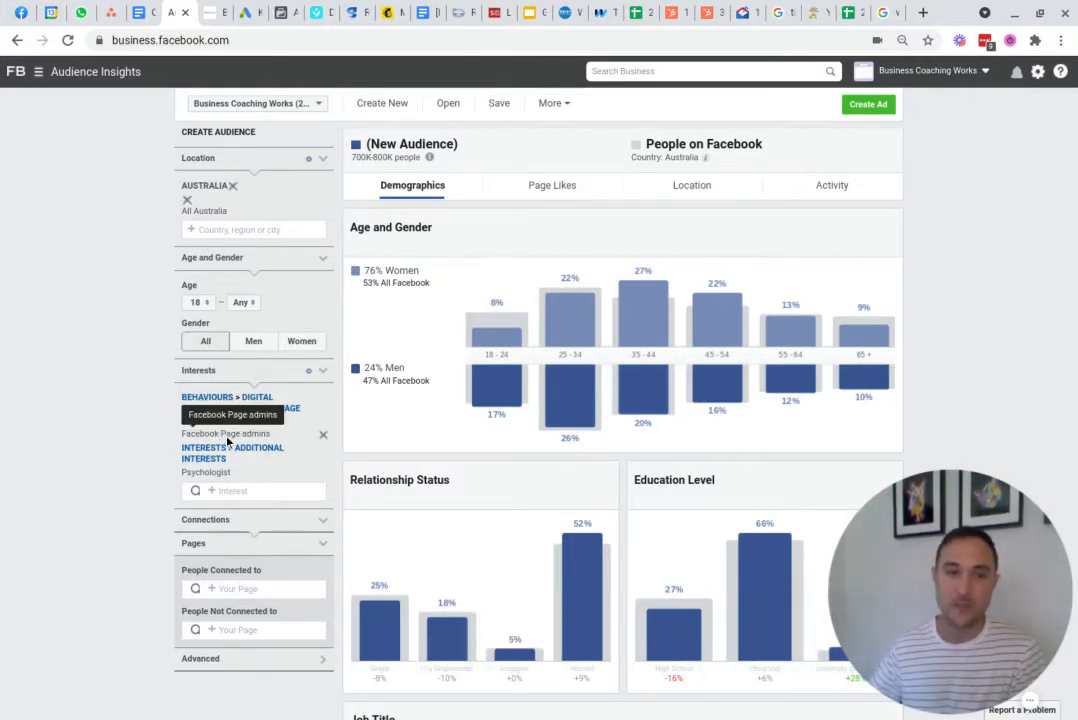
left_click_drag(943, 630, 3, 668)
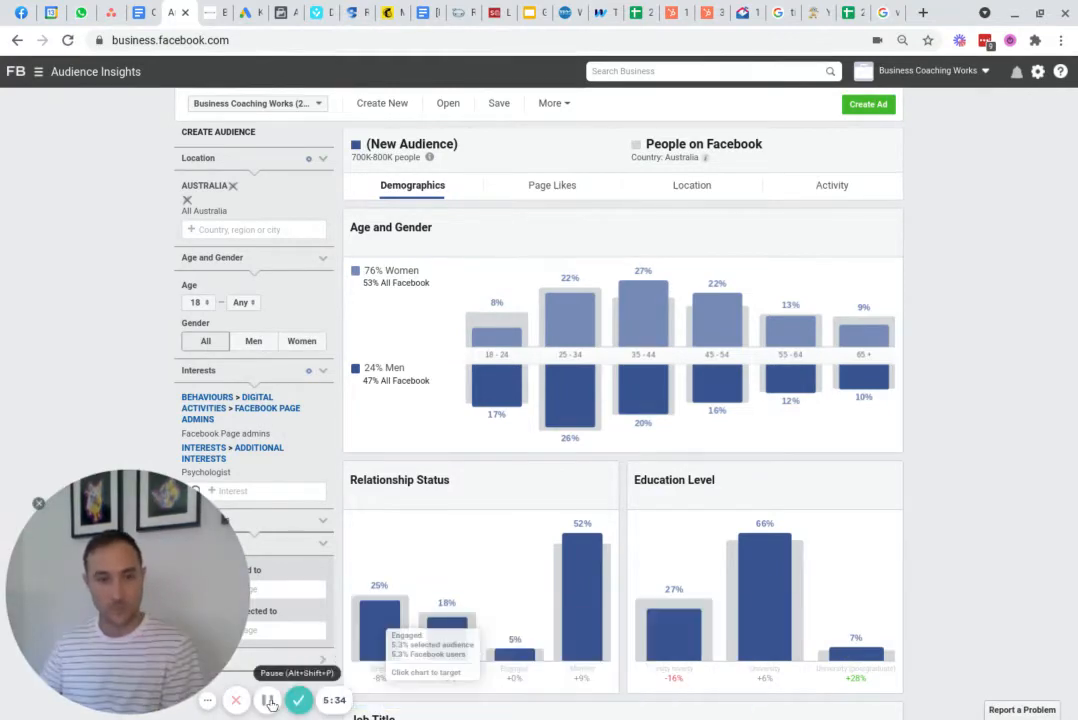
left_click(207, 703)
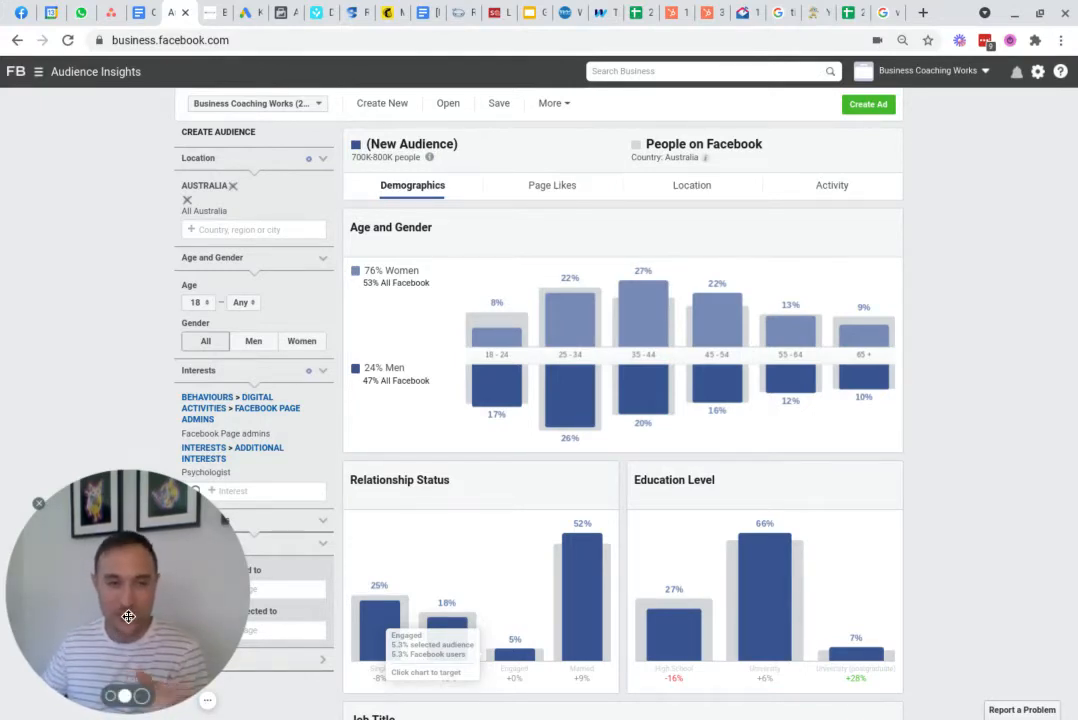
left_click_drag(92, 618, 5, 645)
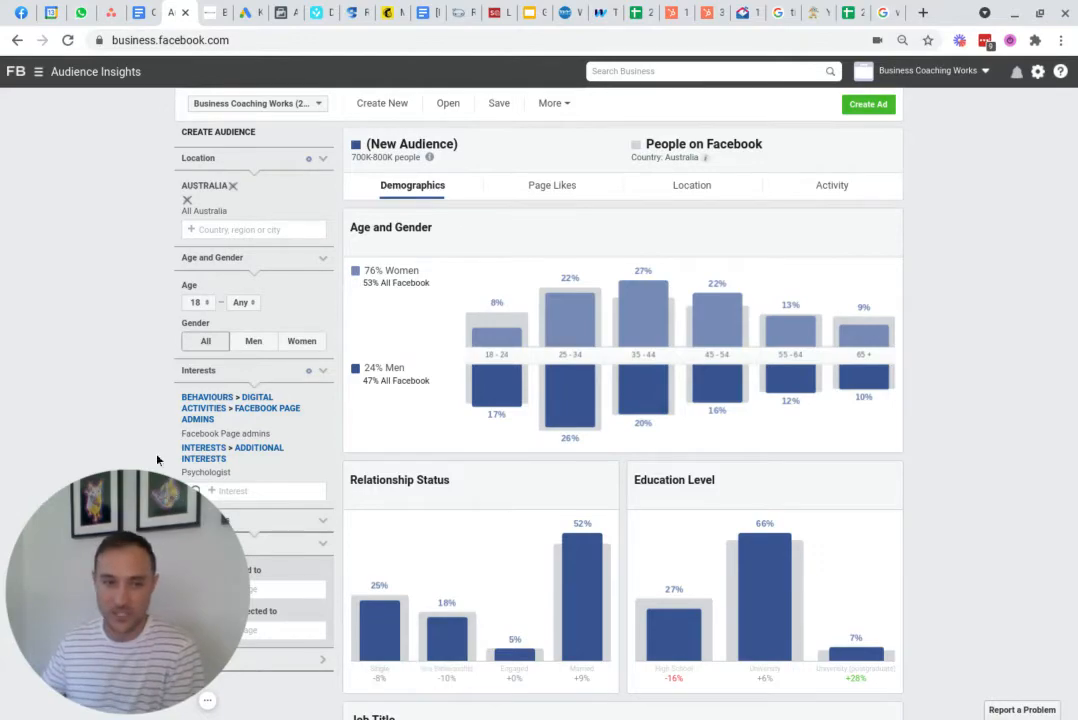
scroll(203, 400, "down", 3)
scroll(210, 360, "up", 3)
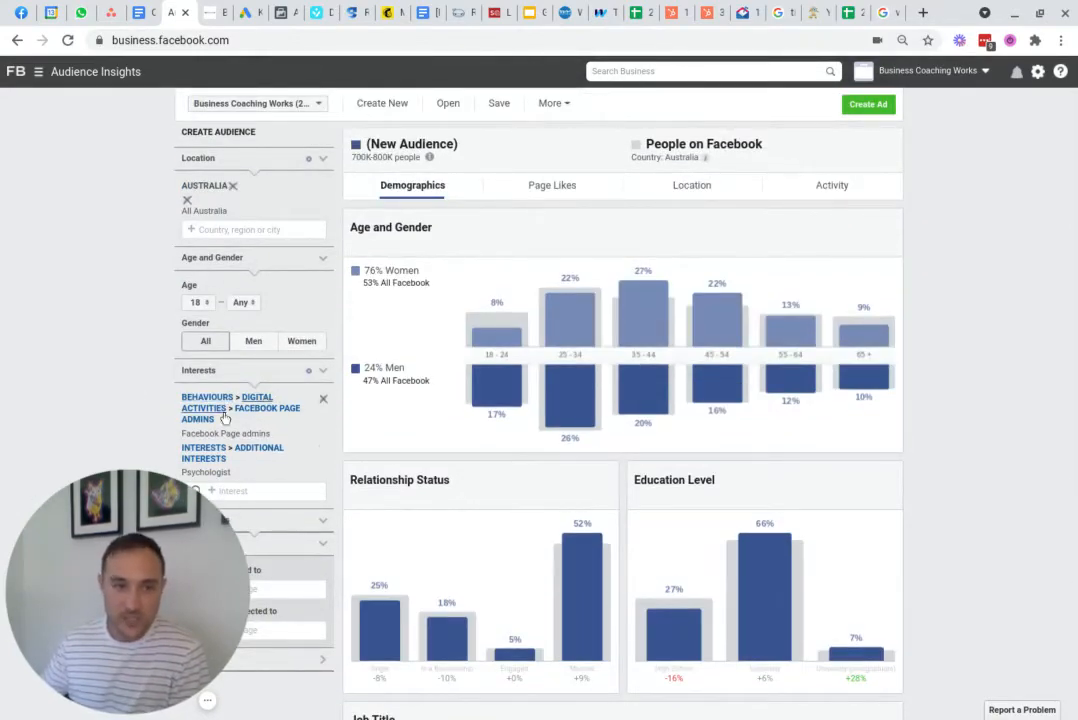
mouse_move(218, 485)
mouse_move(222, 458)
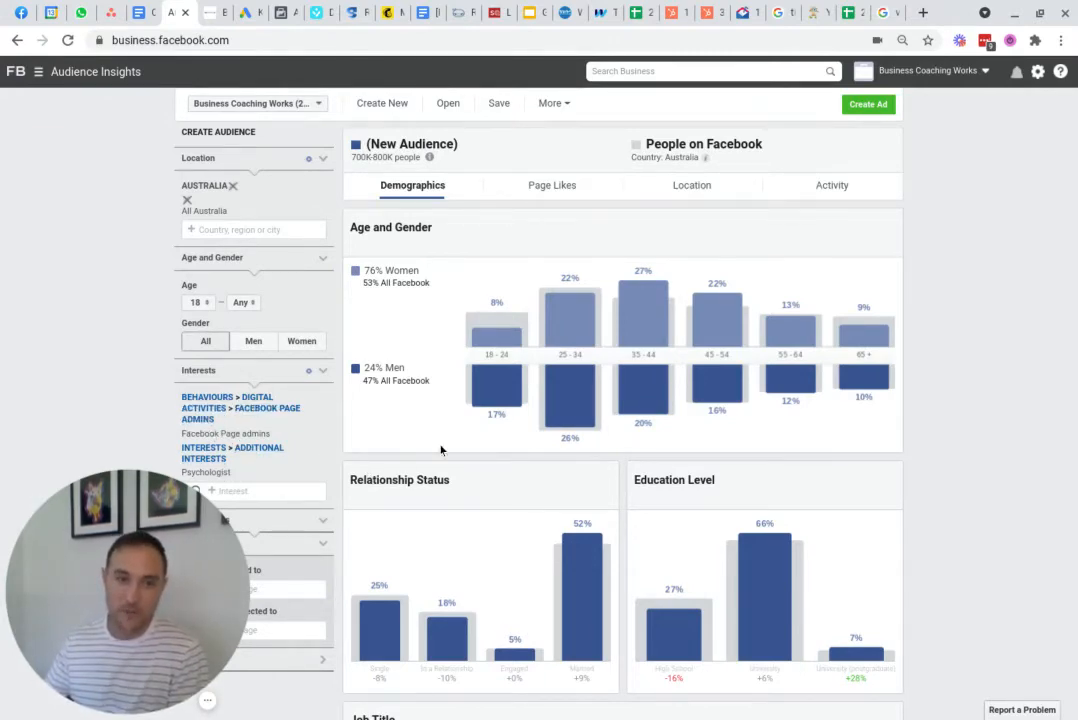
- Search the audience interests for "psychologist" and look through the interest categories offered
left_click(293, 489)
type("psy")
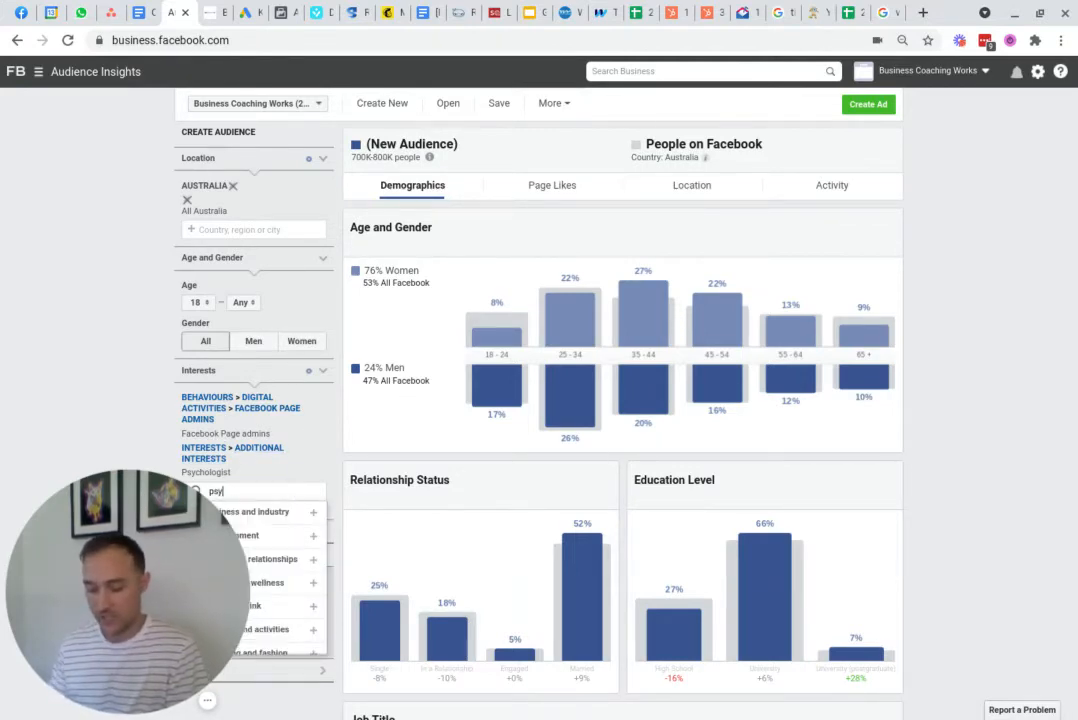
type("chologist")
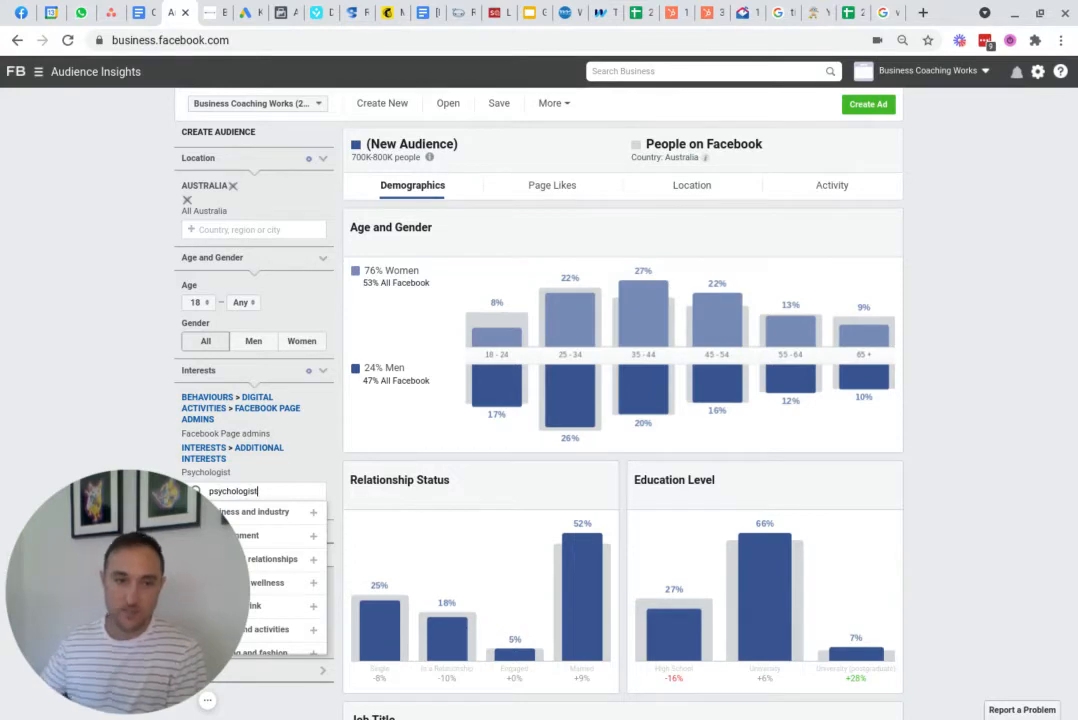
left_click_drag(181, 598, 820, 588)
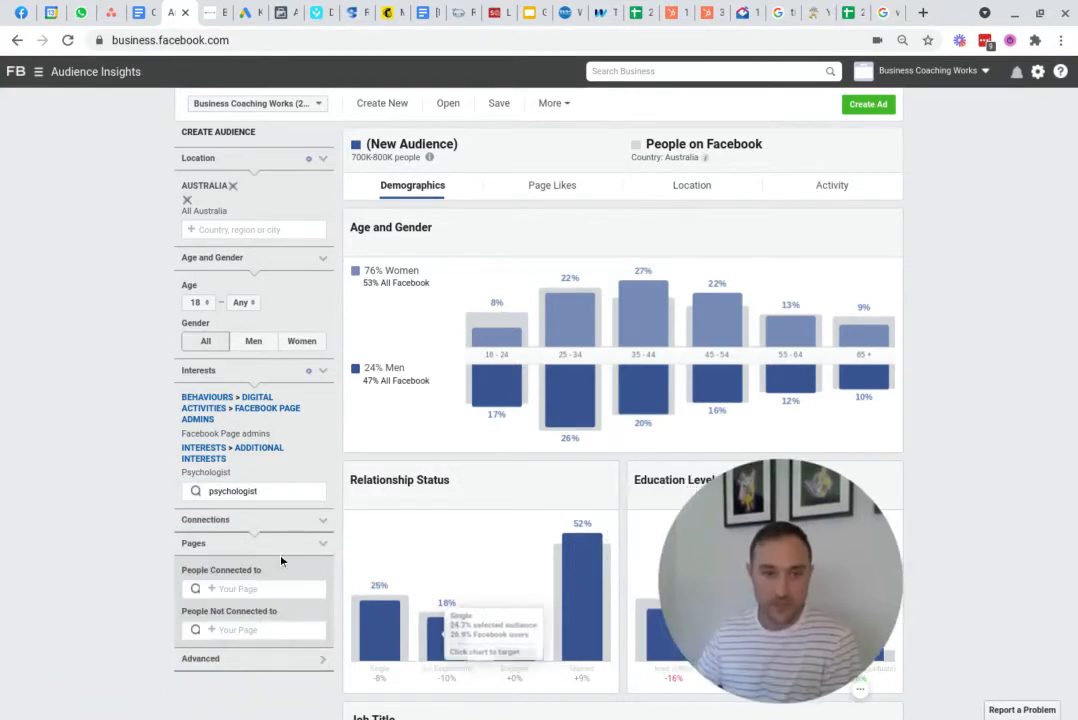
left_click(258, 490)
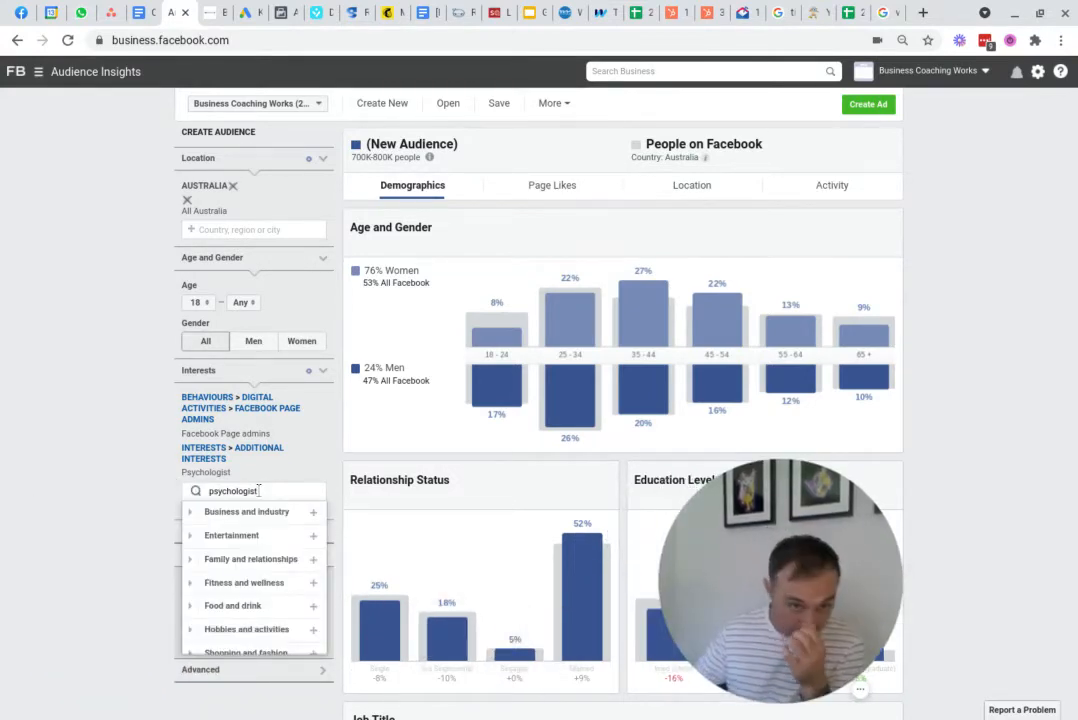
scroll(280, 530, "down", 2)
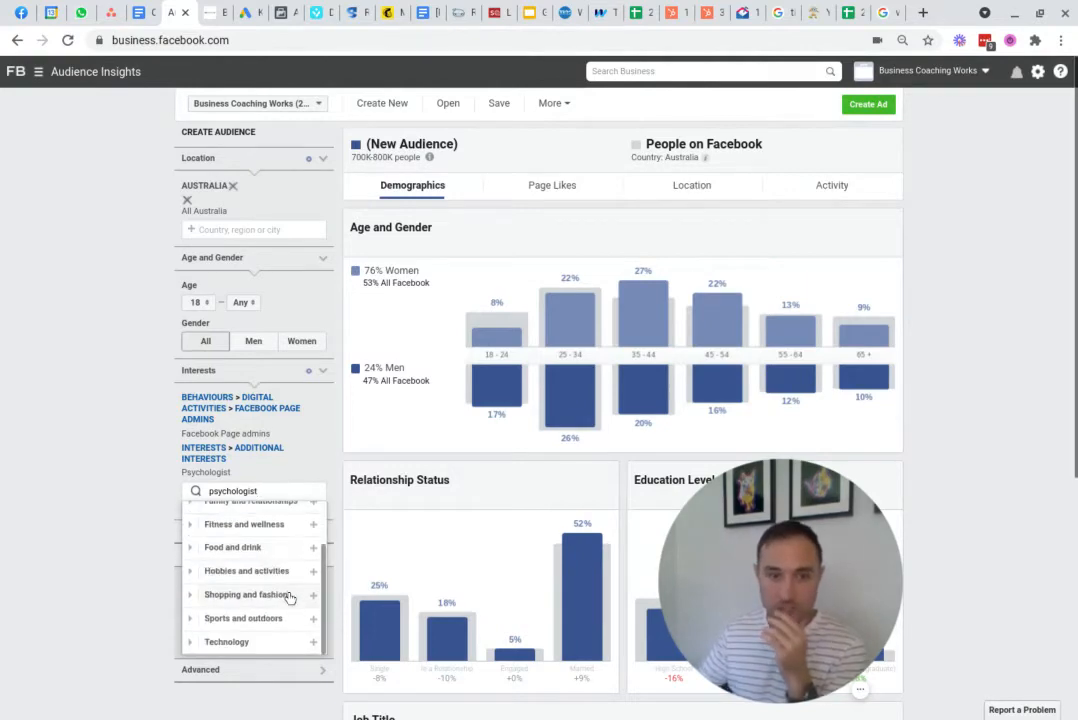
scroll(289, 600, "up", 2)
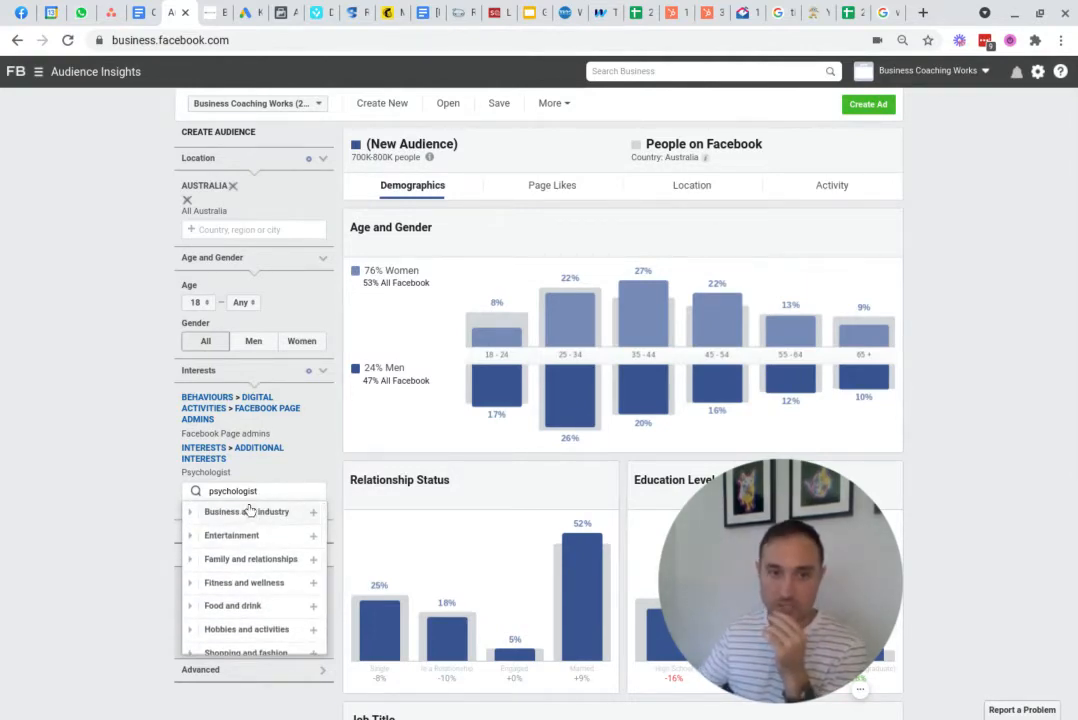
- Expand the Business and industry interests and add Healthcare to the audience
left_click(189, 512)
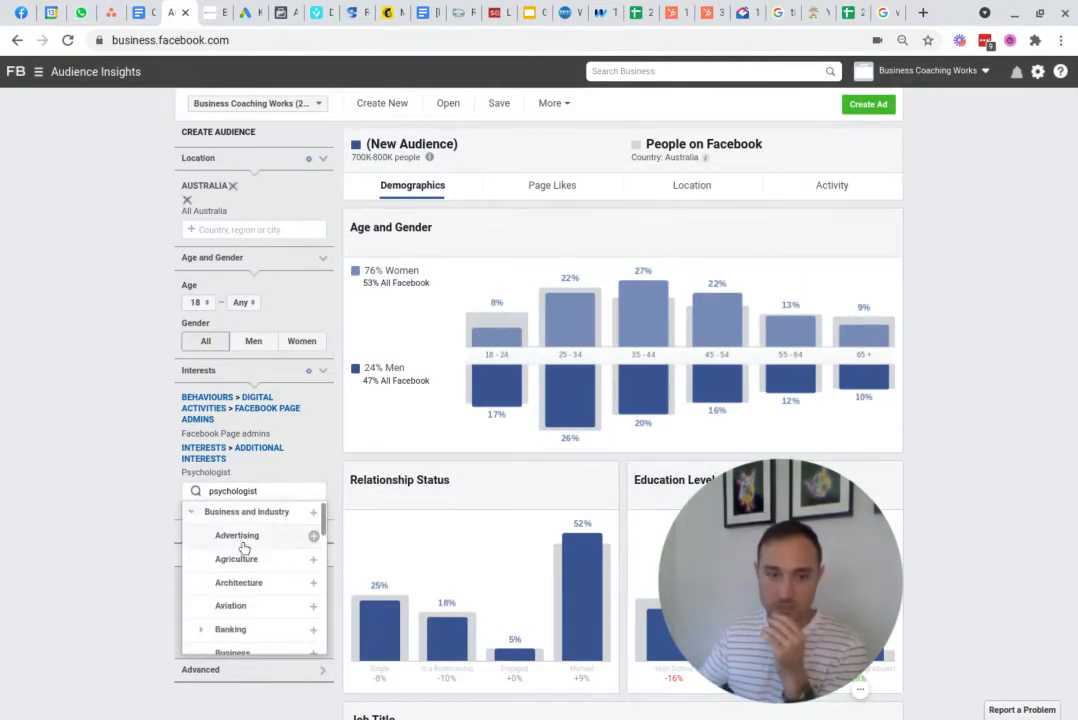
scroll(240, 550, "down", 5)
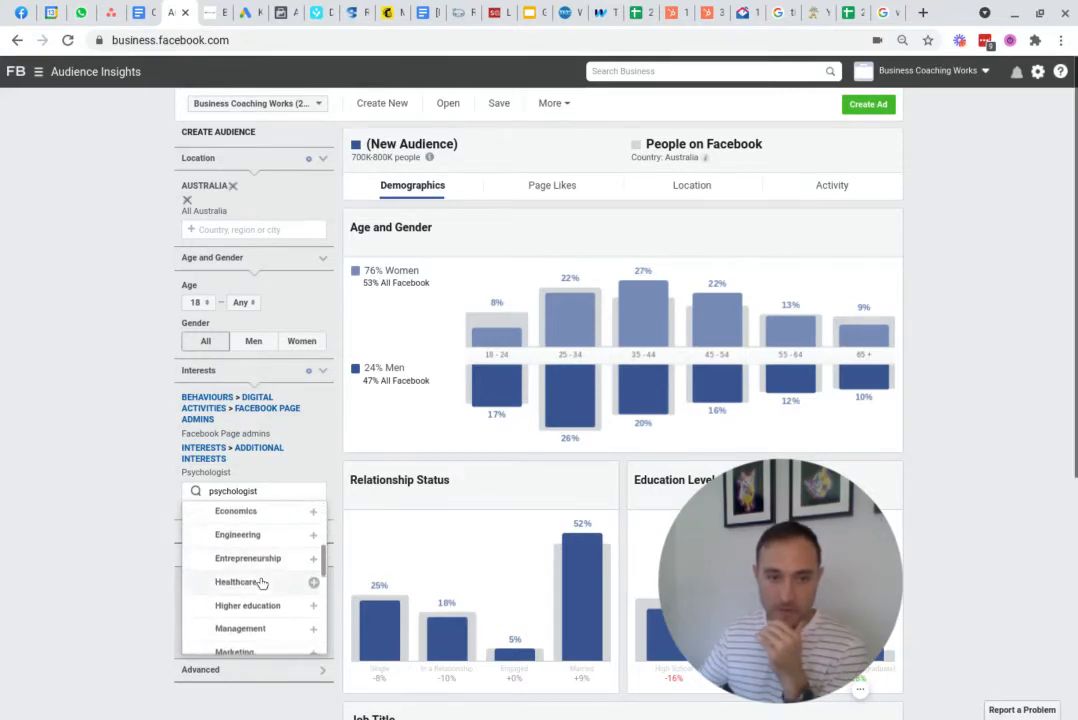
scroll(258, 585, "down", 3)
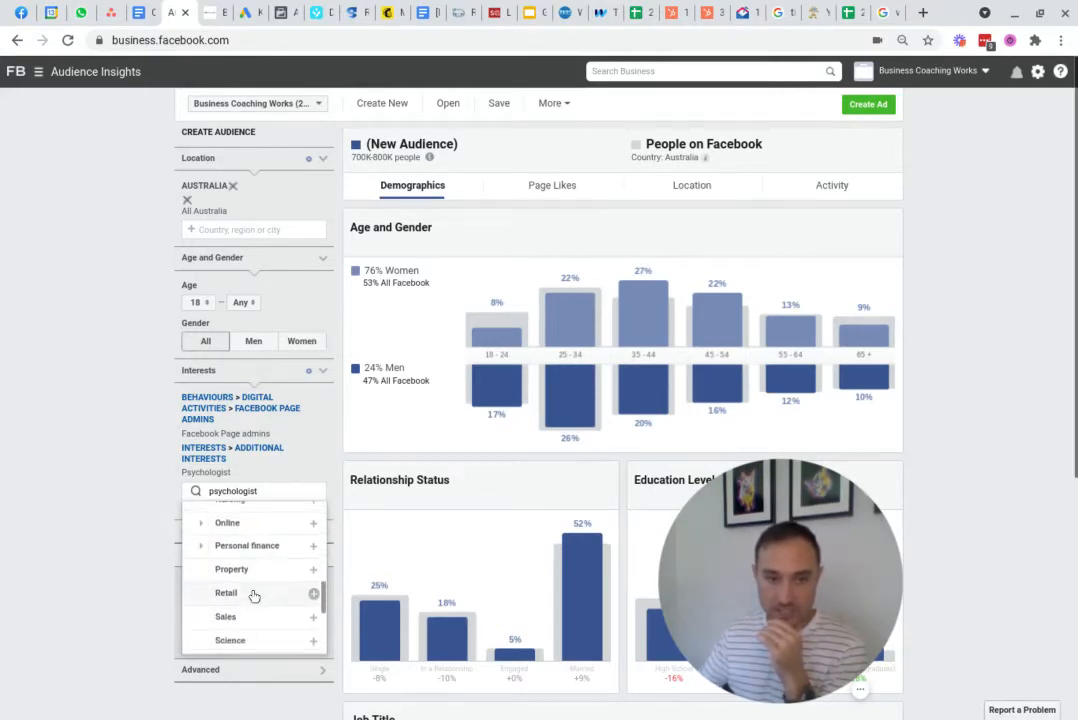
scroll(250, 590, "up", 6)
scroll(245, 578, "down", 4)
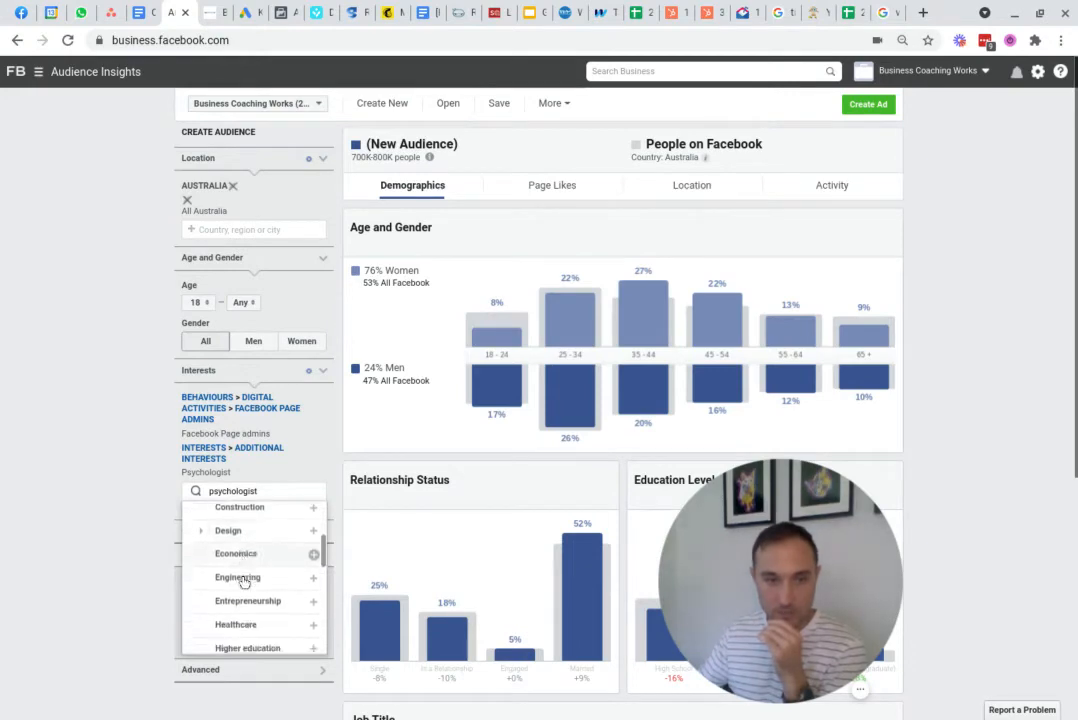
left_click(240, 532)
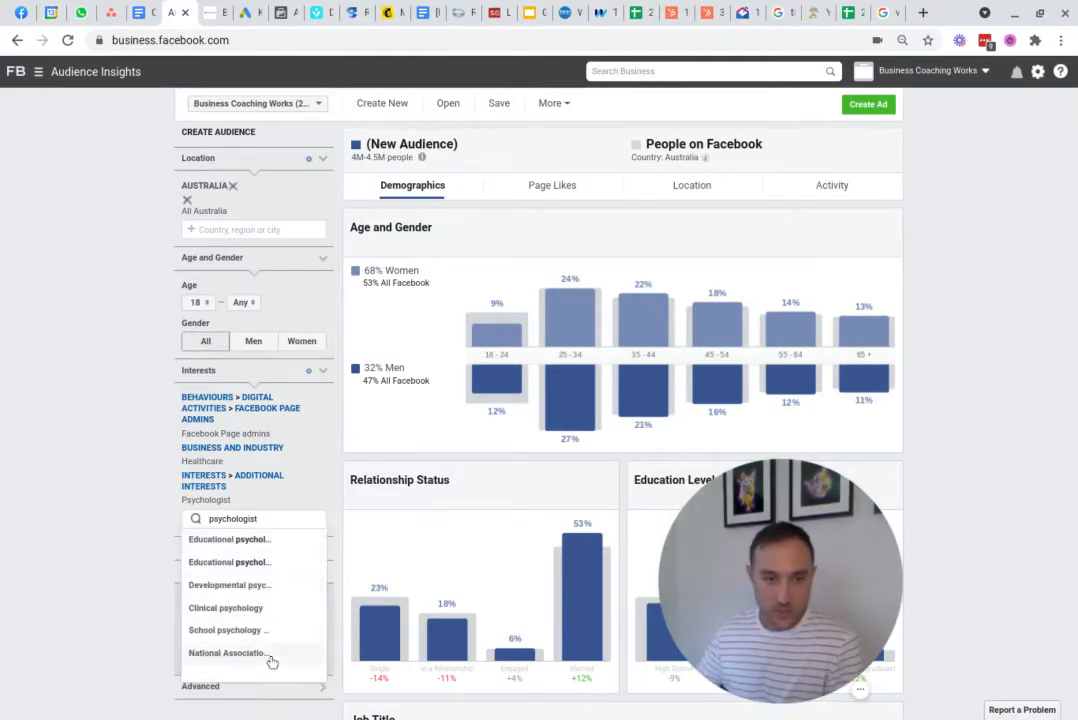
- Review the interest suggestions for "psychologist", re-enter the search term, and try to add the first suggestion
scroll(249, 482, "down", 2)
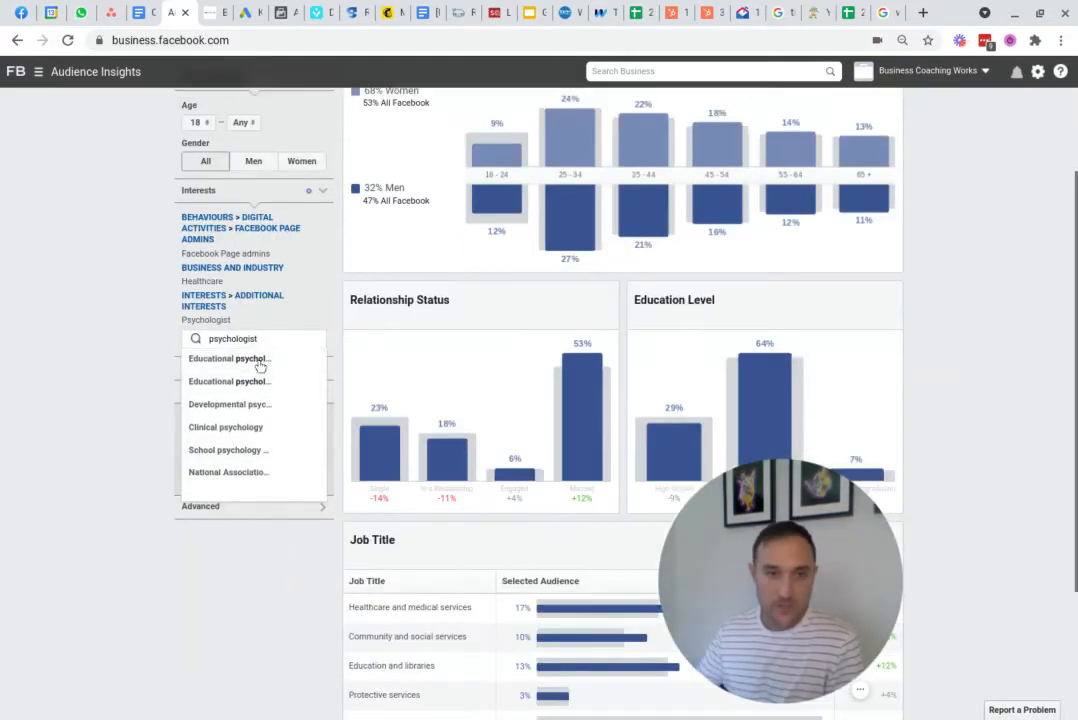
scroll(249, 482, "up", 2)
key("BackSpace")
key("BackSpace")
key("BackSpace")
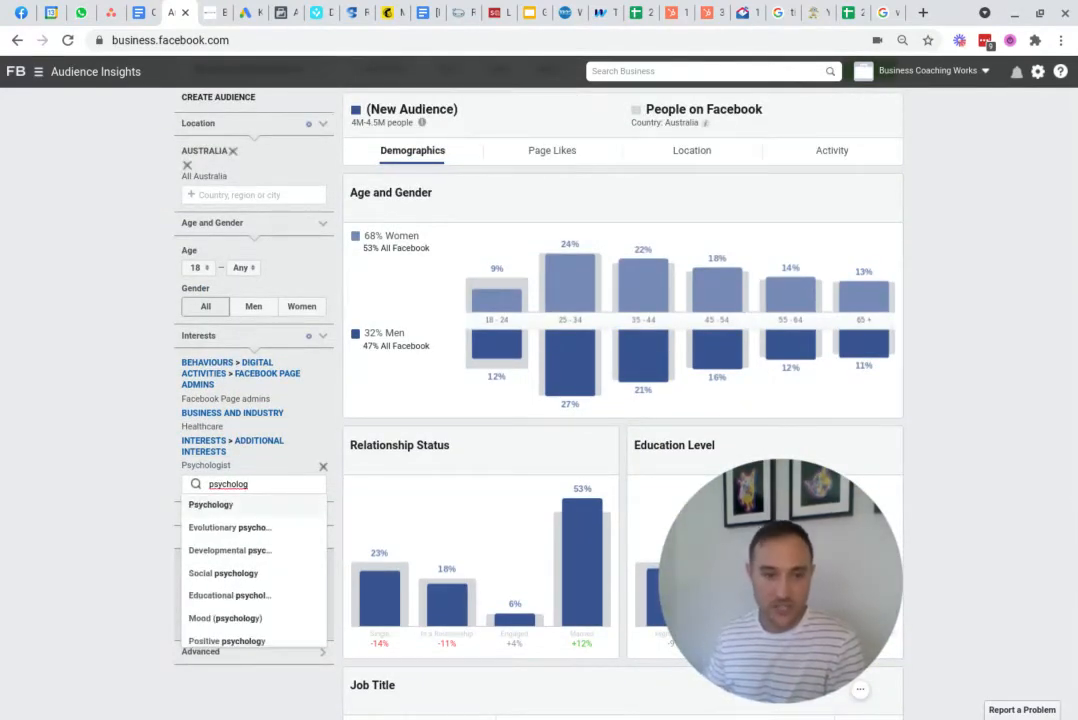
type("ist")
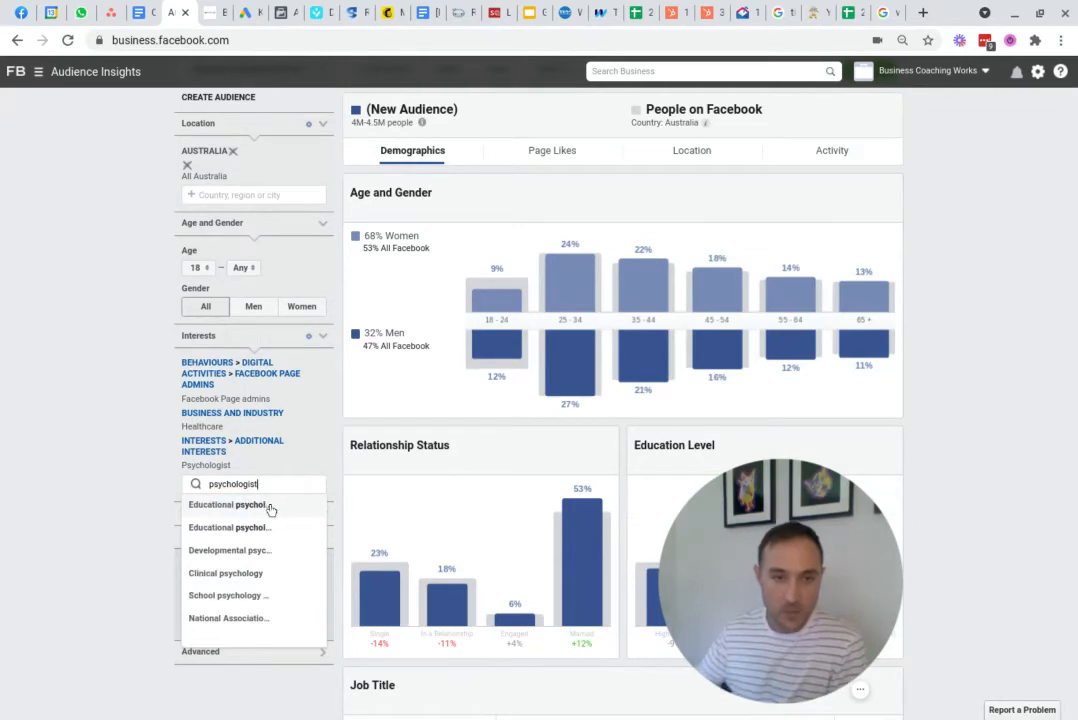
left_click(292, 511)
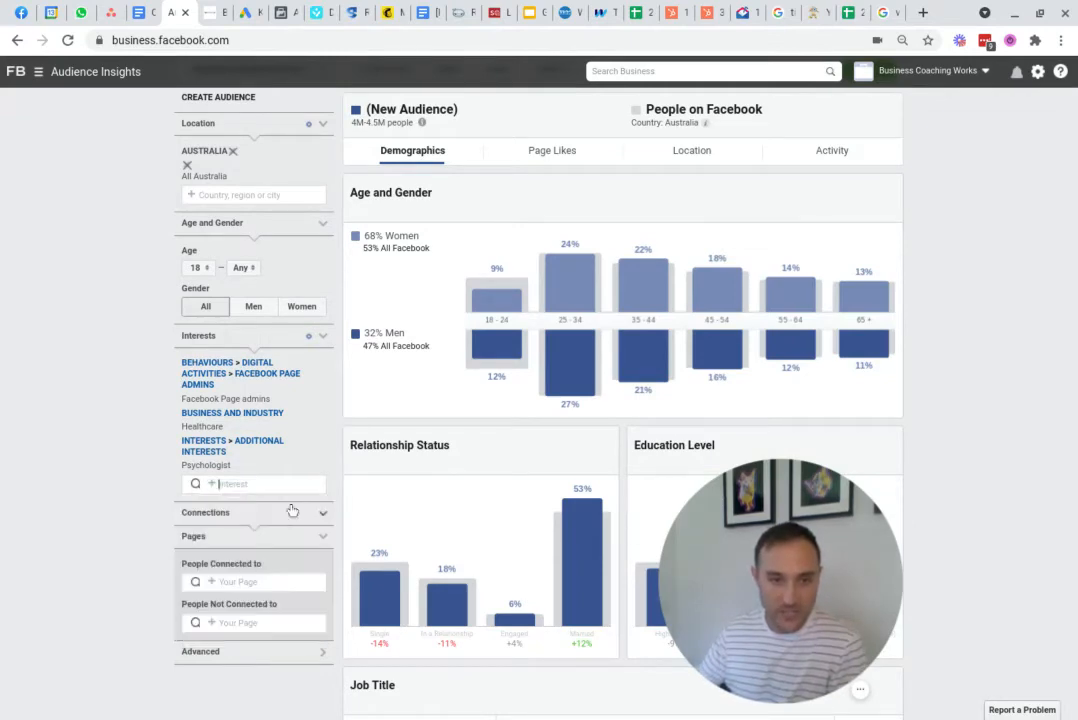
left_click(237, 485)
scroll(257, 520, "down", 2)
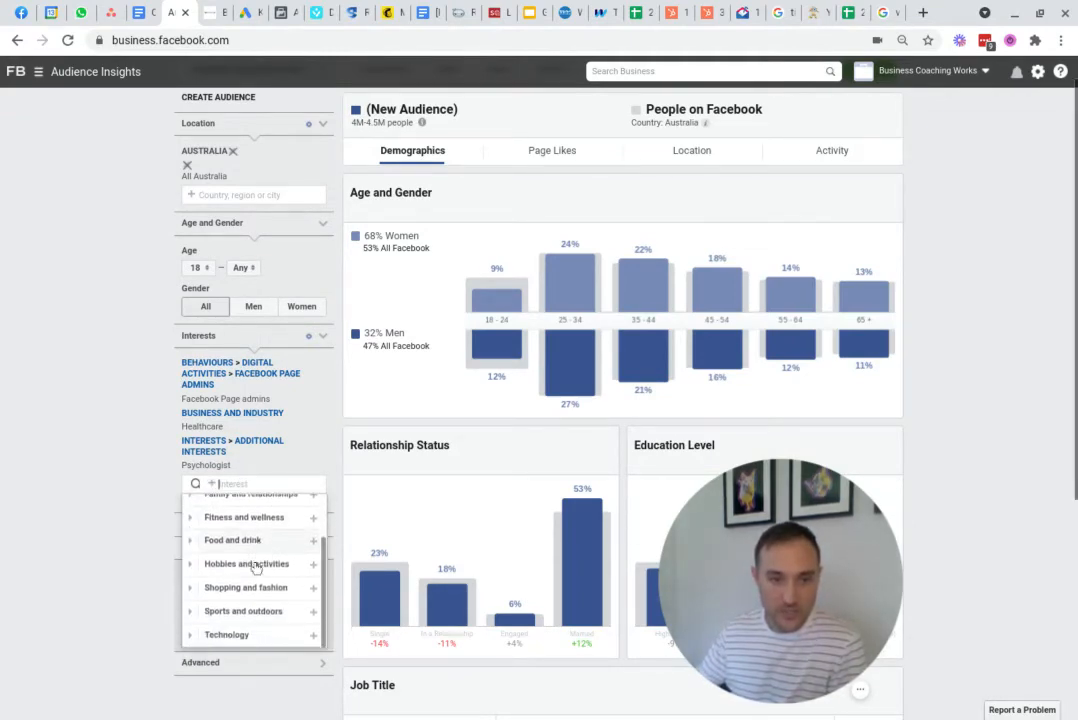
scroll(212, 560, "up", 2)
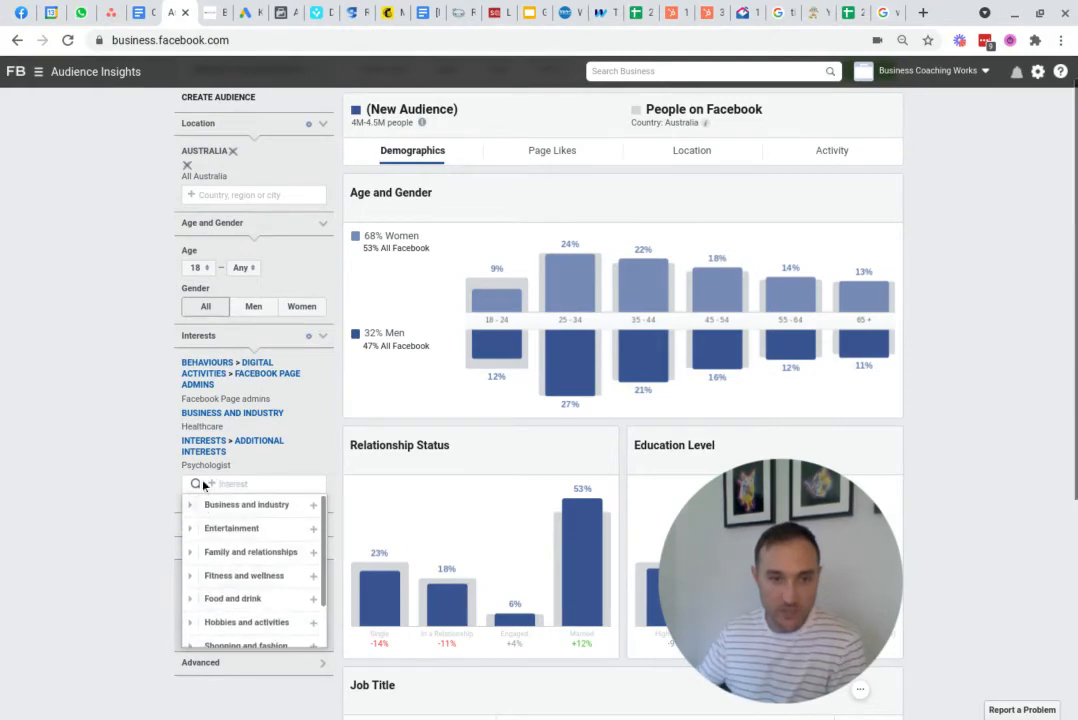
left_click(143, 479)
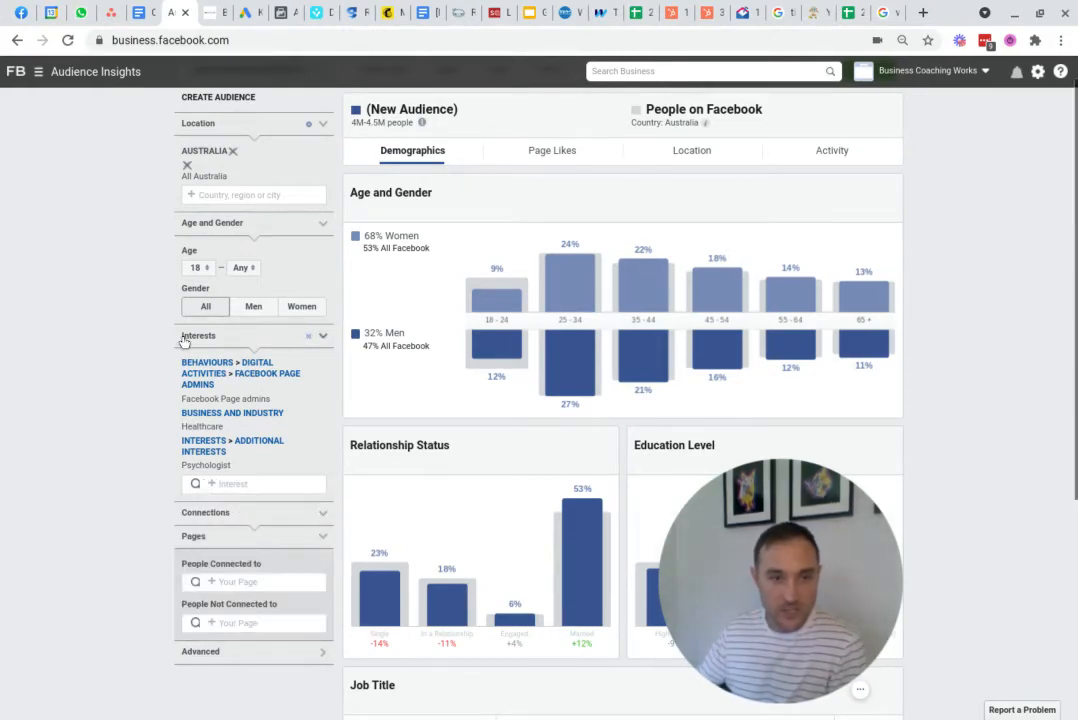
scroll(295, 437, "down", 2)
scroll(295, 437, "up", 3)
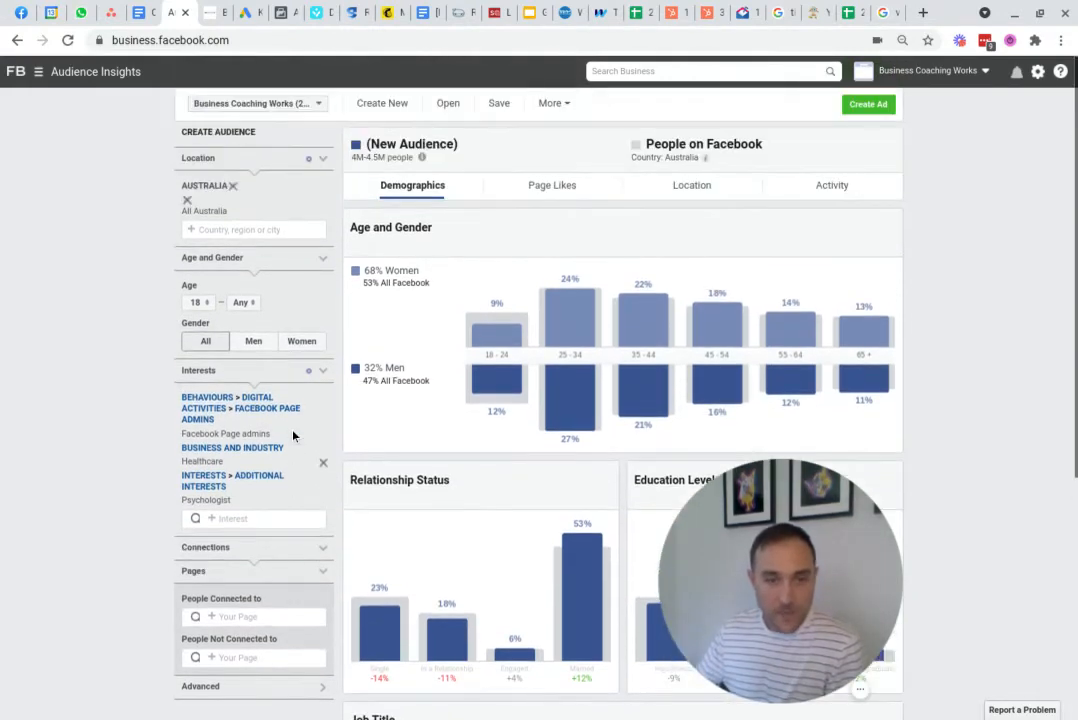
left_click_drag(786, 586, 943, 600)
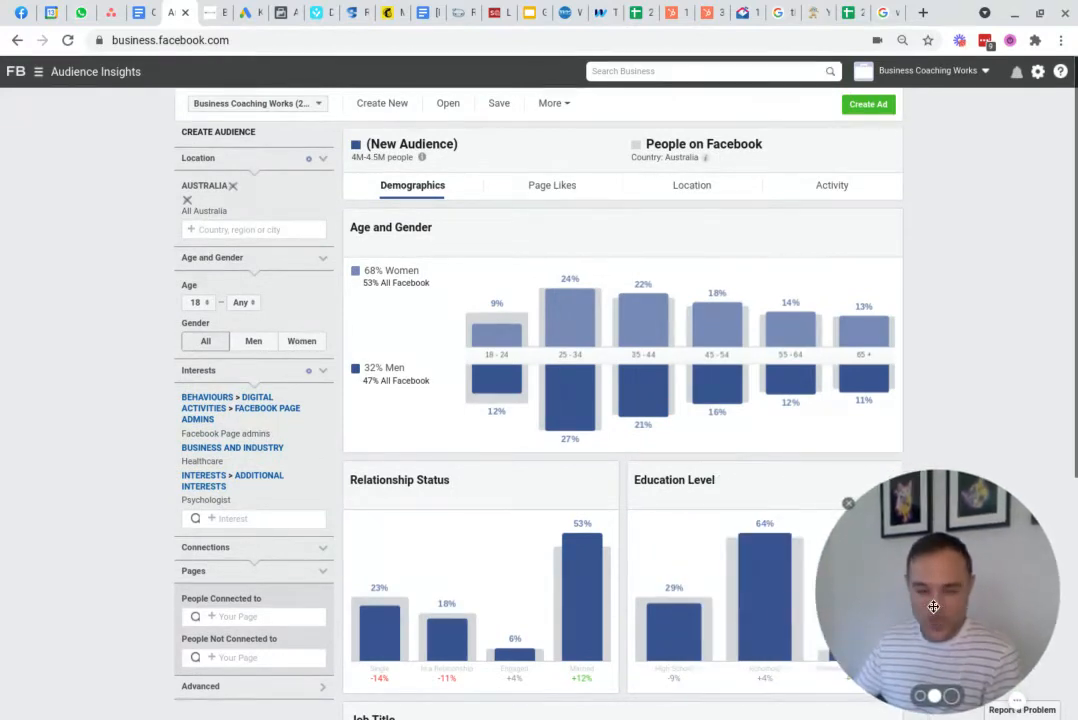
- Browse the interest categories and examine the interests available under Business and industry
left_click(242, 518)
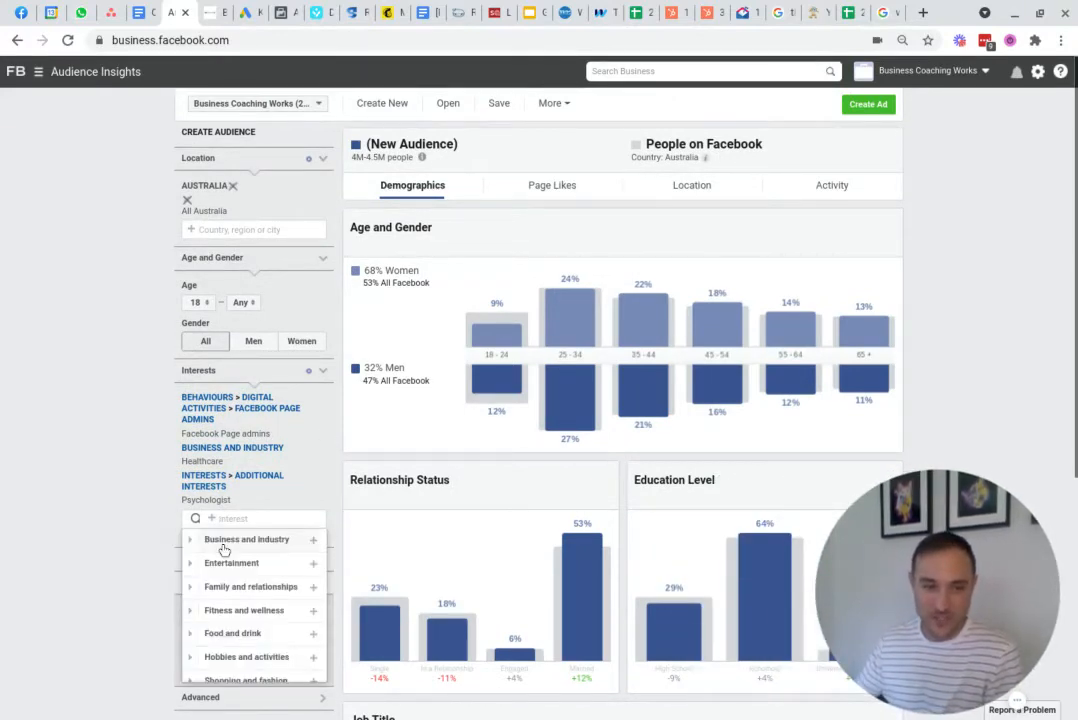
scroll(250, 577, "down", 2)
scroll(245, 575, "up", 1)
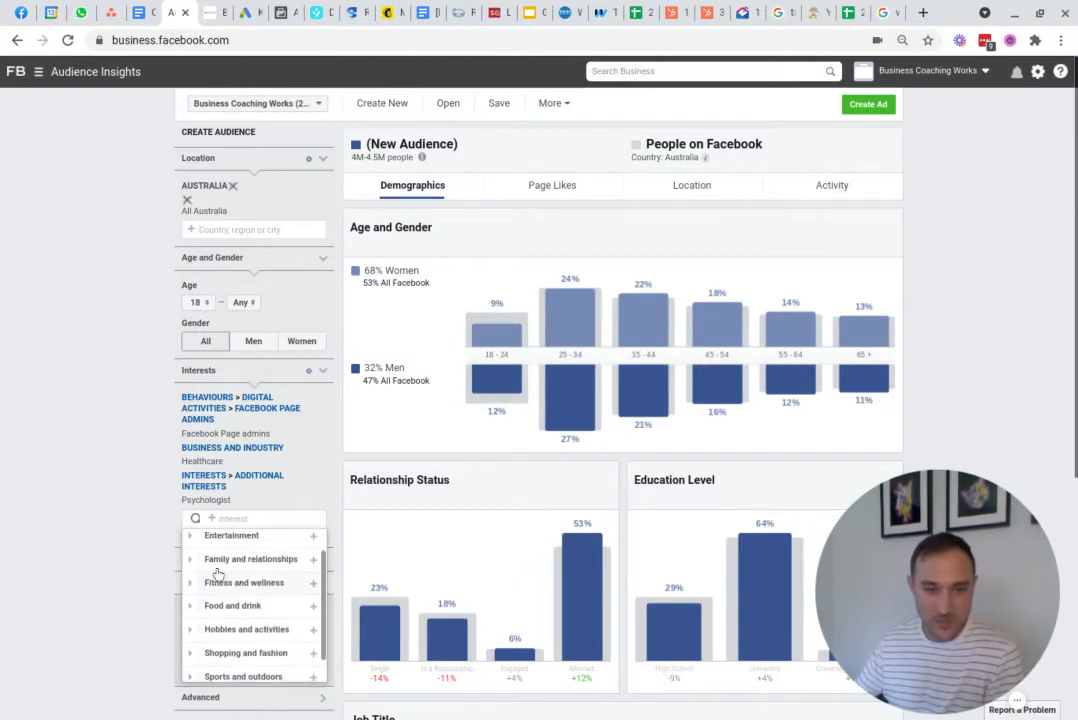
scroll(250, 580, "down", 1)
scroll(250, 620, "up", 3)
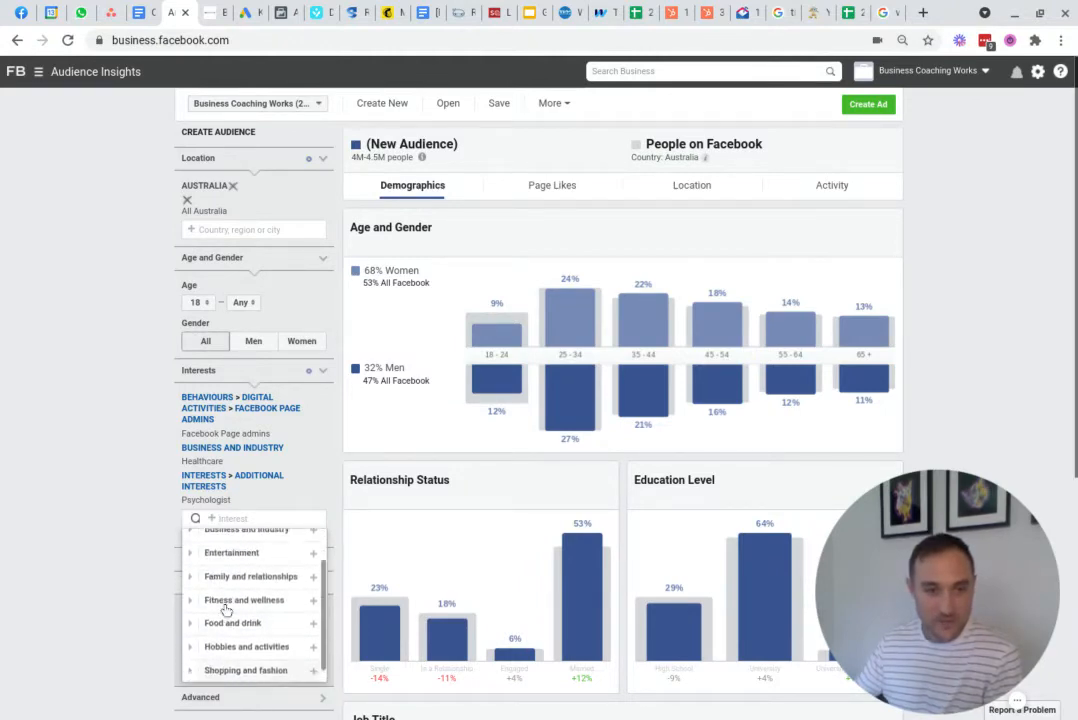
left_click(190, 541)
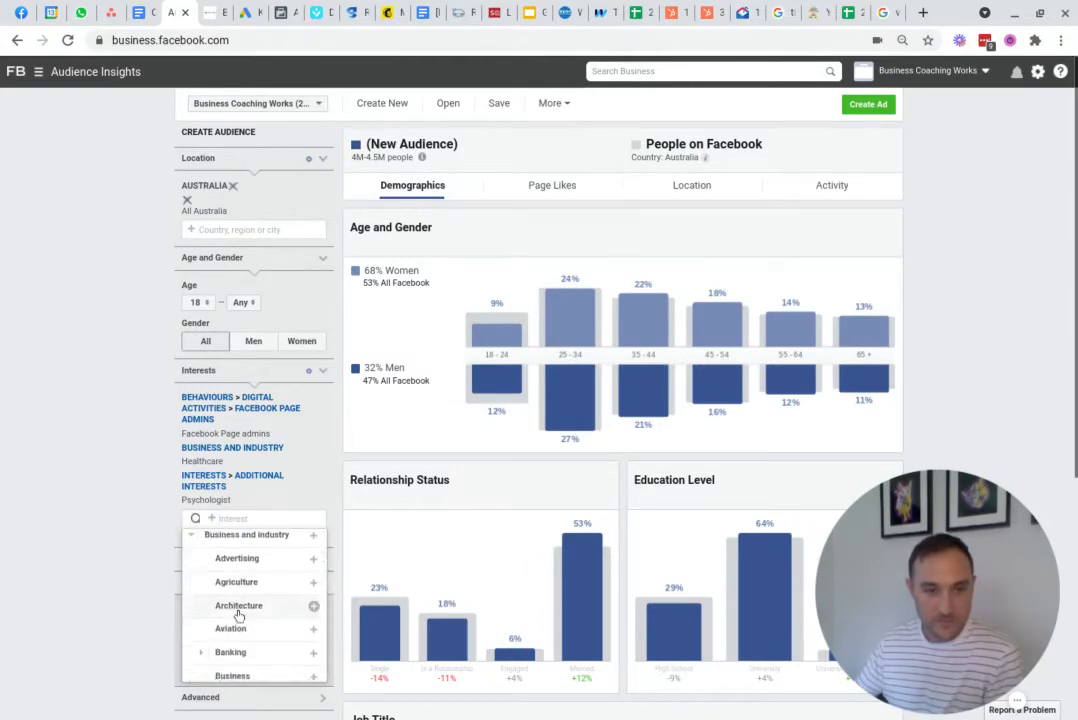
scroll(243, 612, "down", 5)
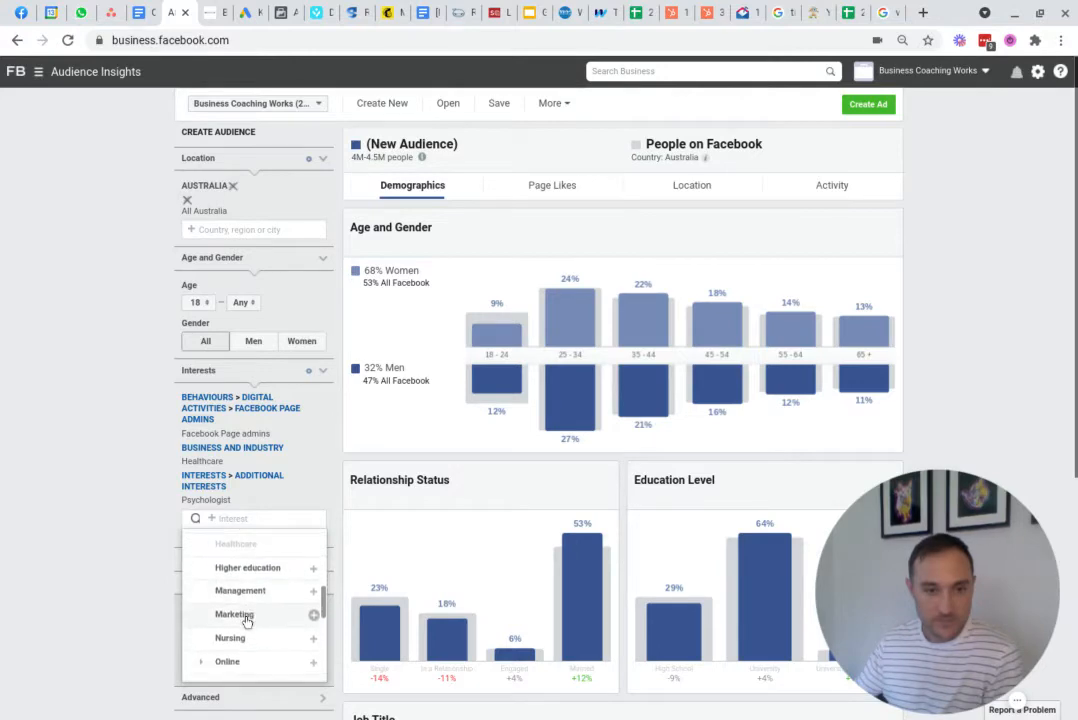
scroll(245, 622, "down", 2)
scroll(192, 598, "down", 4)
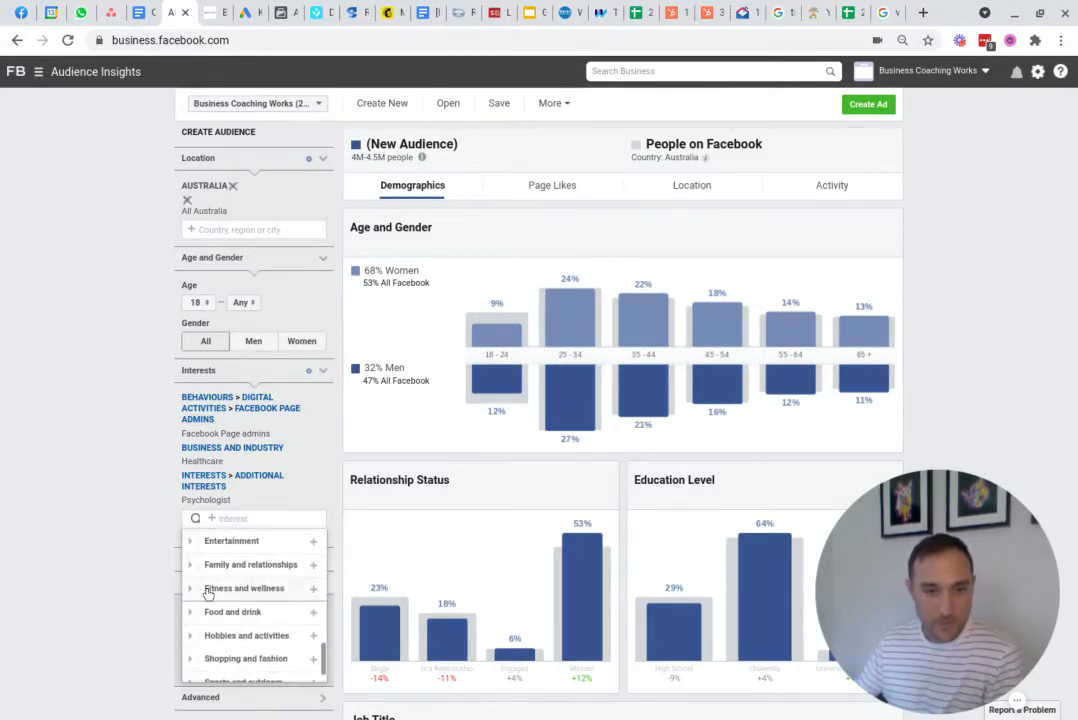
- Expand the Family and relationships category, review its interests, and collapse it again
left_click(193, 571)
scroll(202, 570, "up", 2)
scroll(240, 570, "down", 3)
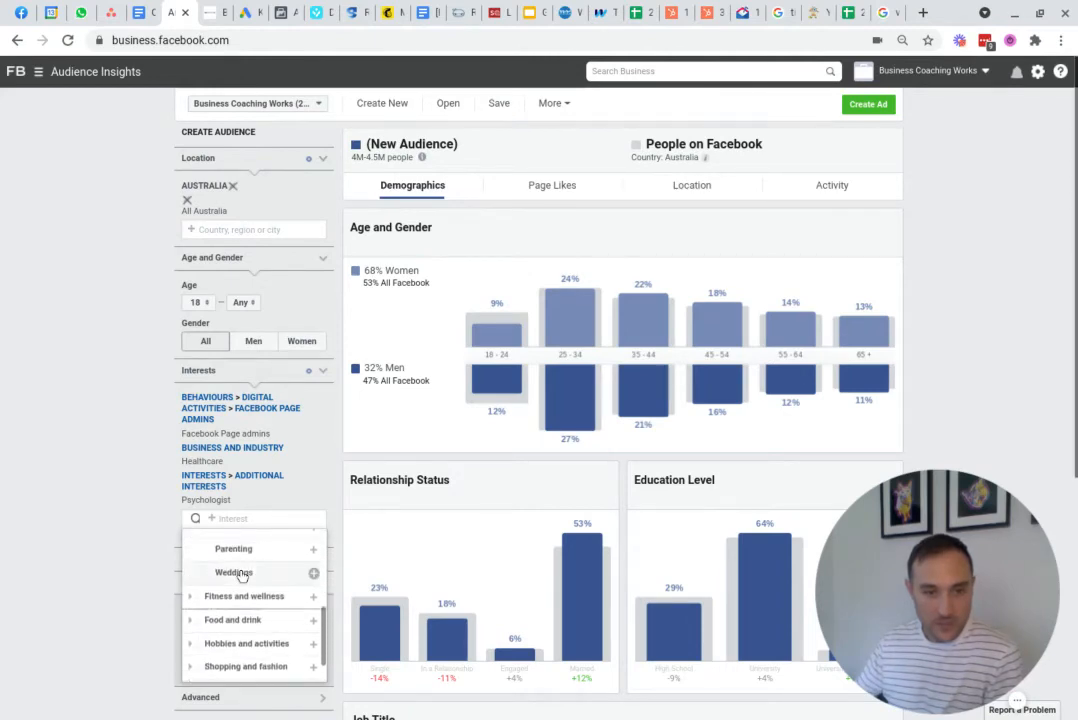
scroll(240, 583, "down", 1)
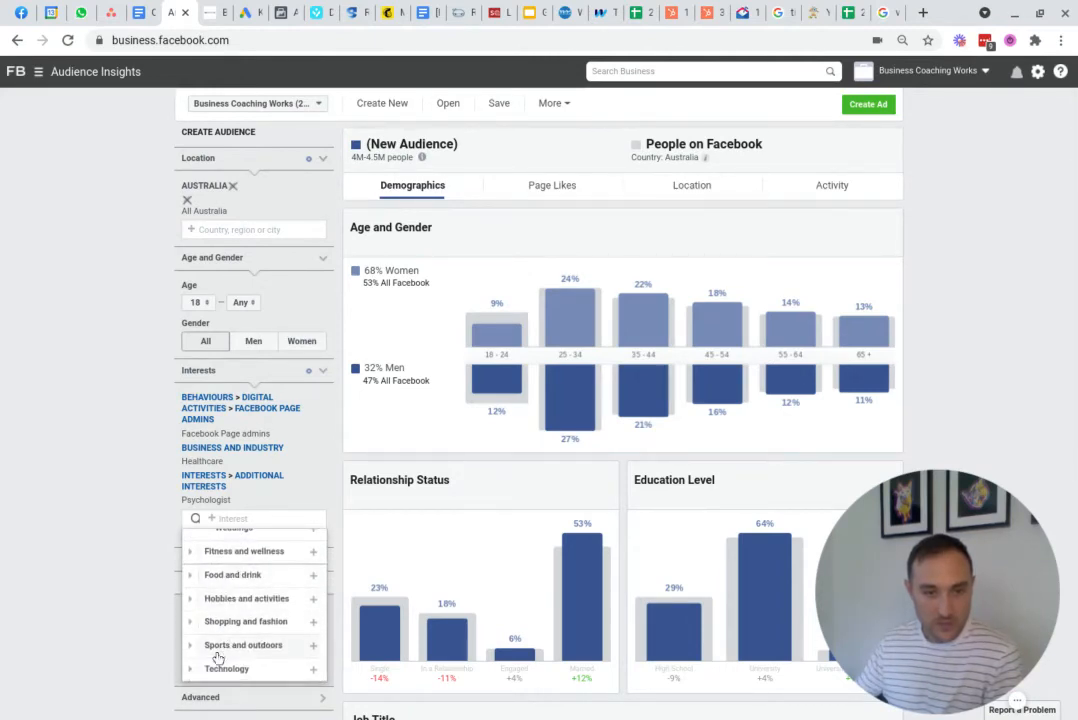
scroll(193, 660, "up", 4)
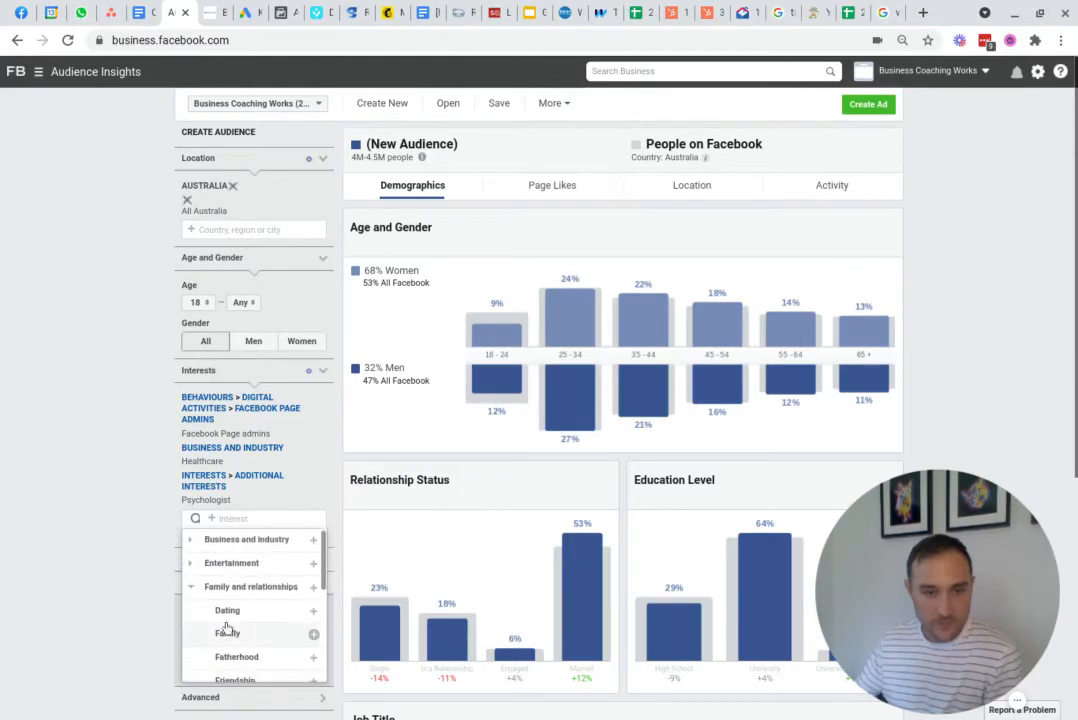
left_click(189, 588)
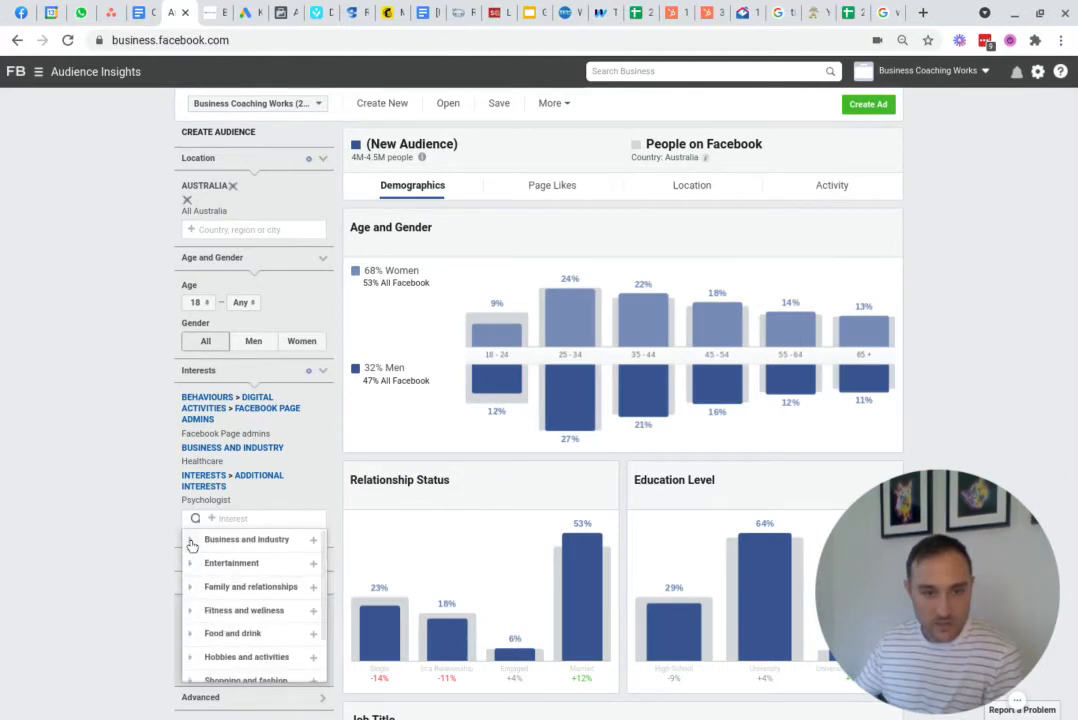
- Add Higher education from the Business and industry interests to the audience
left_click(192, 545)
scroll(272, 583, "down", 5)
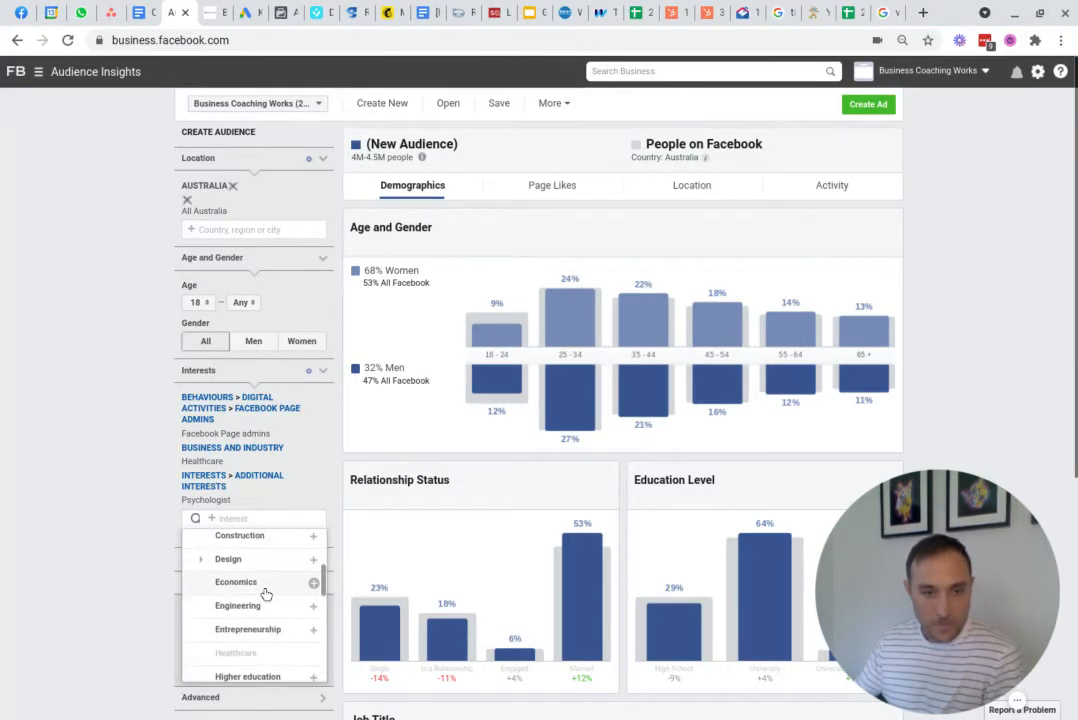
scroll(265, 592, "down", 3)
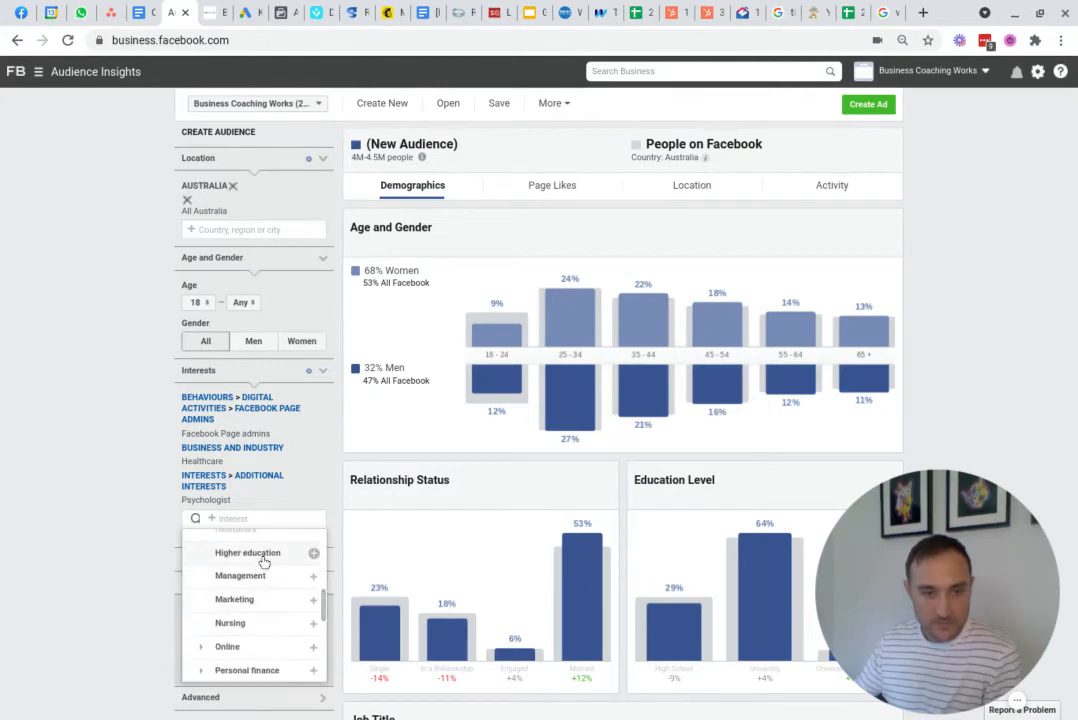
left_click(315, 555)
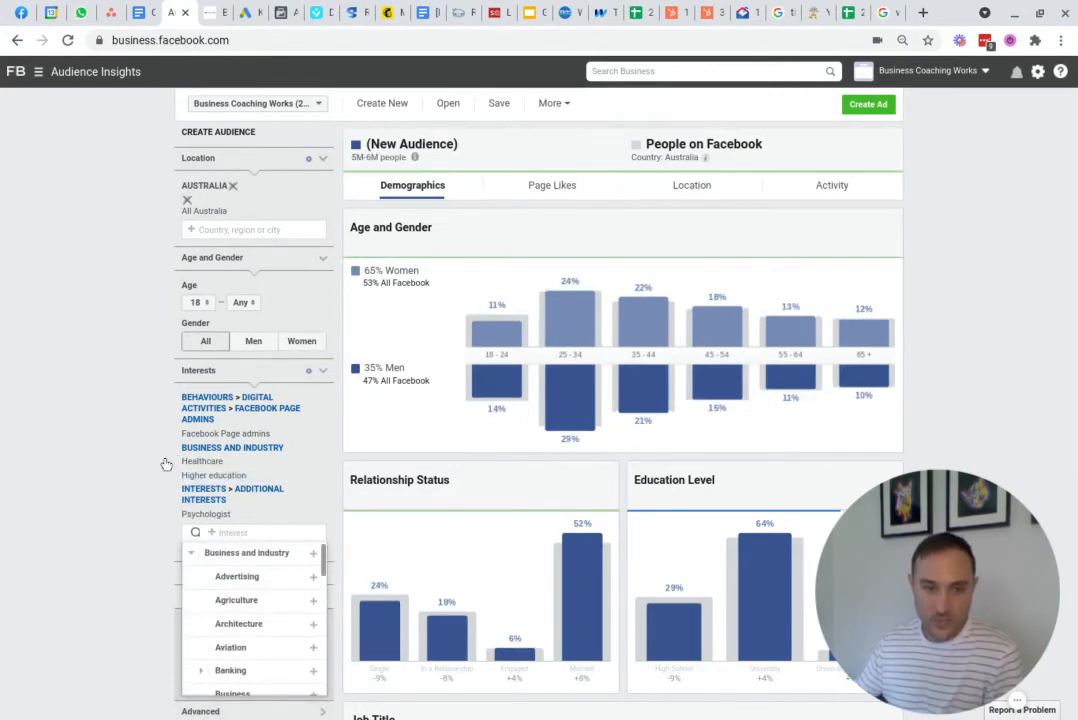
- Close the interest list and review the audience's age, gender, relationship status and education charts
left_click(172, 503)
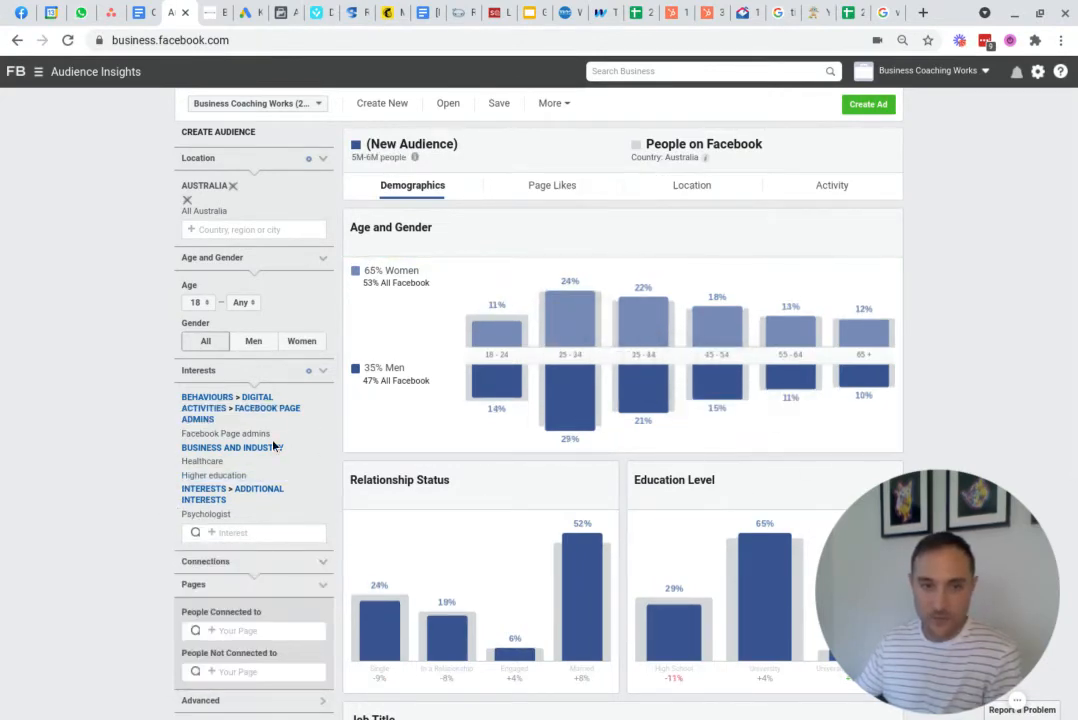
left_click_drag(928, 562, 988, 583)
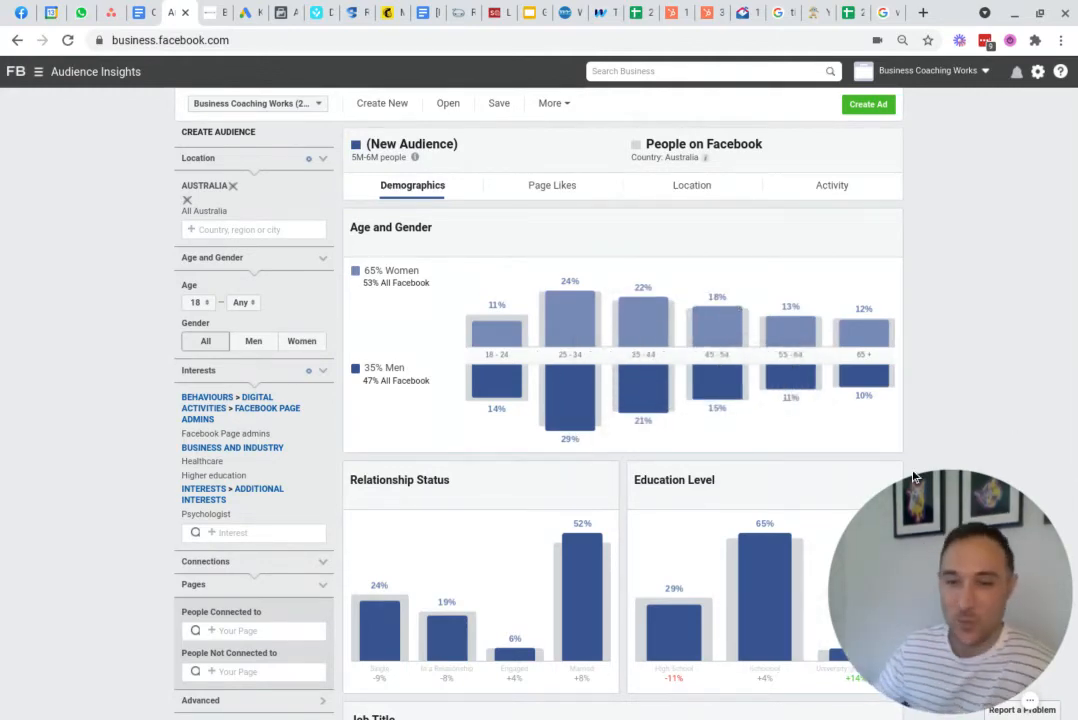
left_click_drag(921, 557, 96, 557)
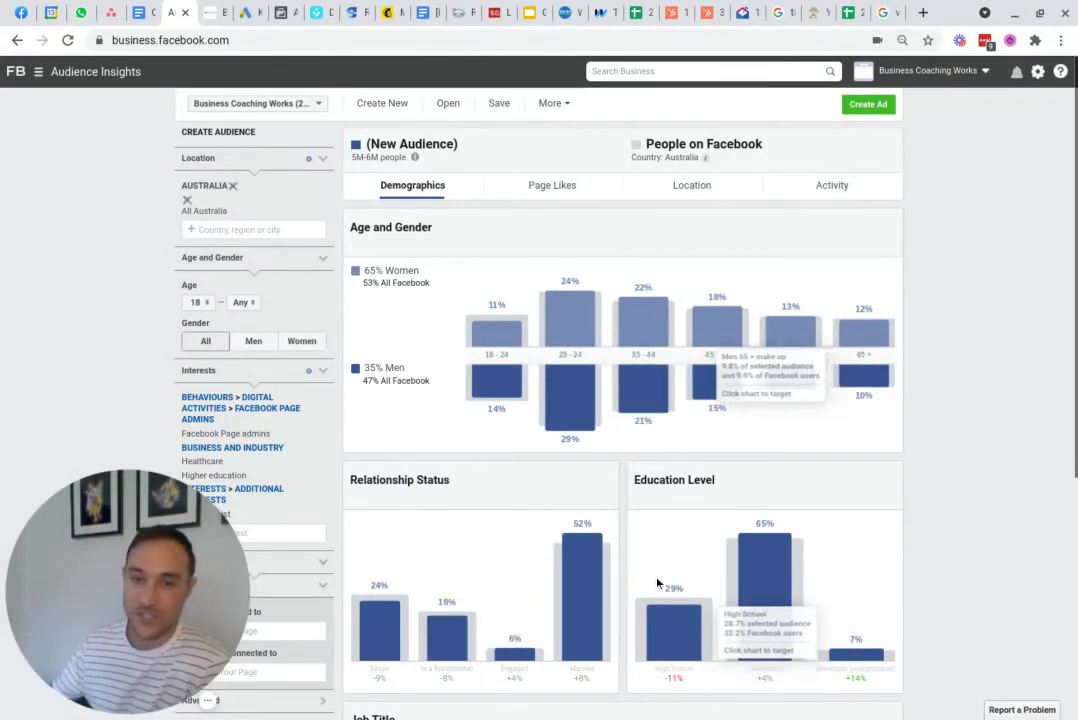
scroll(261, 309, "down", 2)
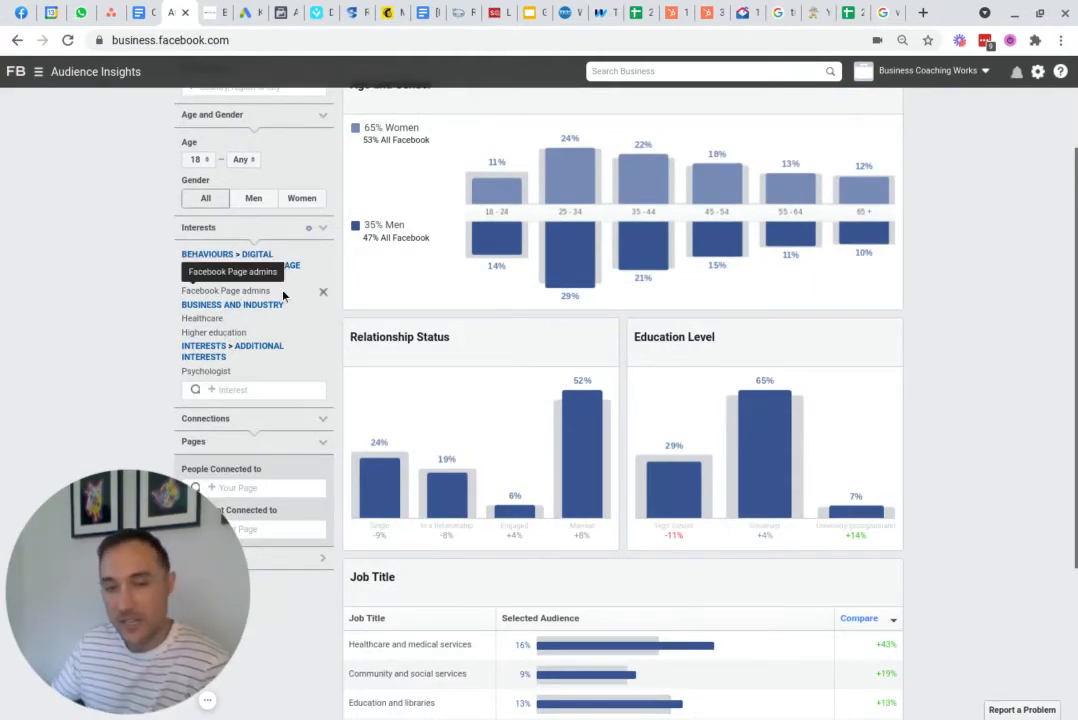
scroll(509, 365, "up", 1)
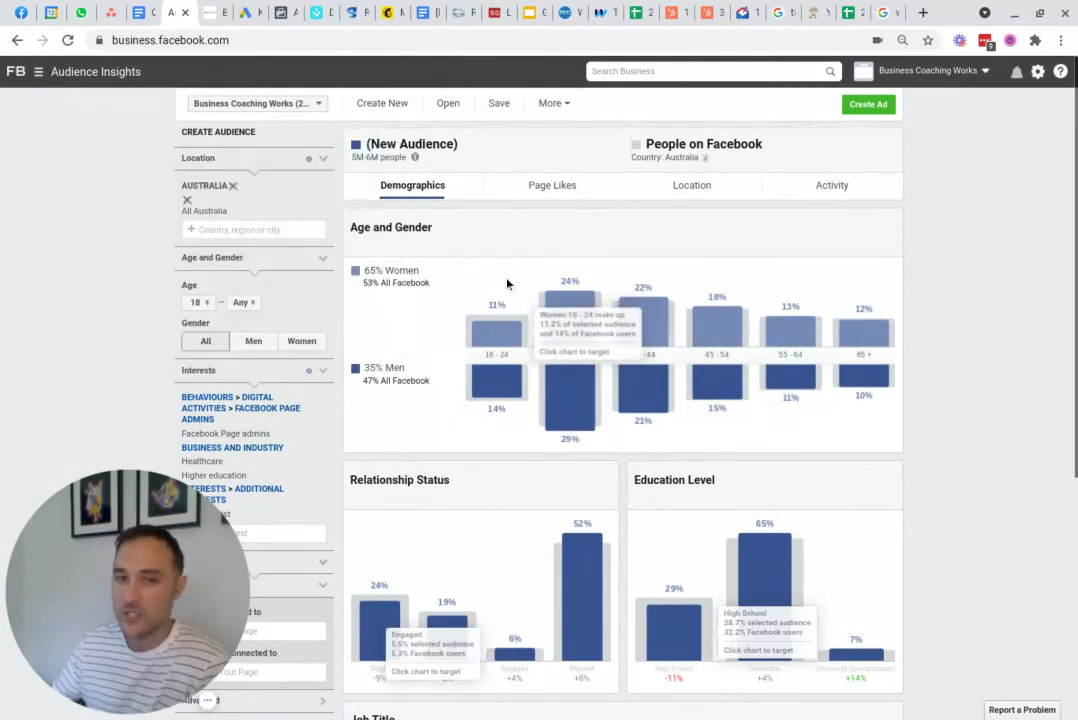
scroll(510, 282, "down", 1)
scroll(515, 280, "up", 1)
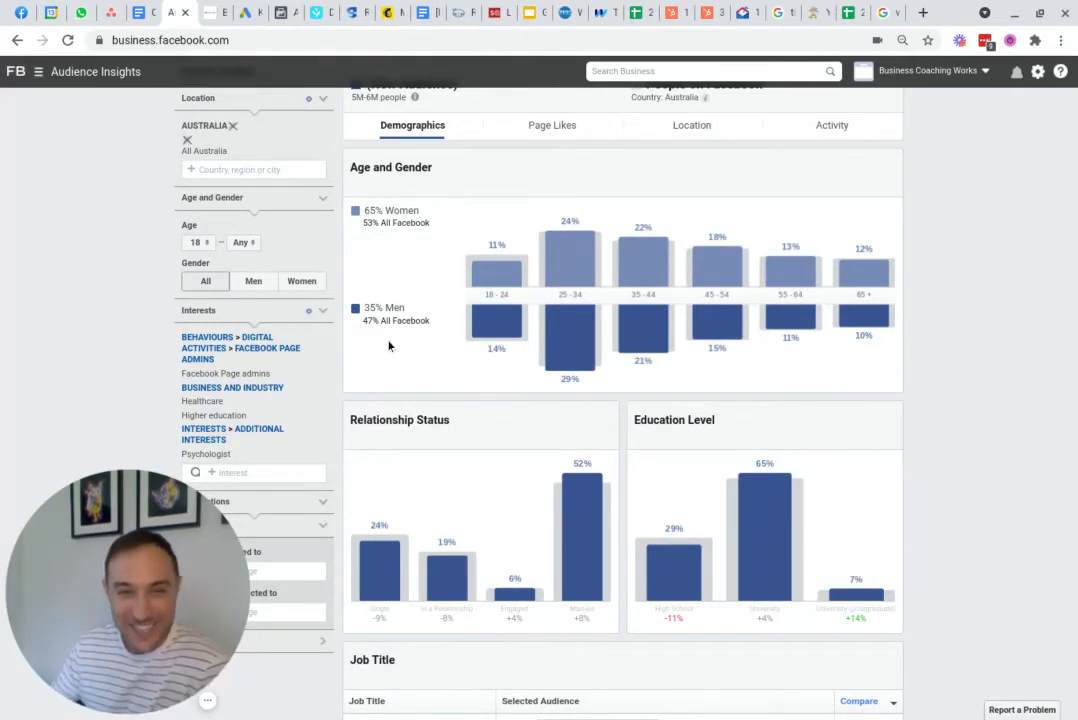
mouse_move(636, 332)
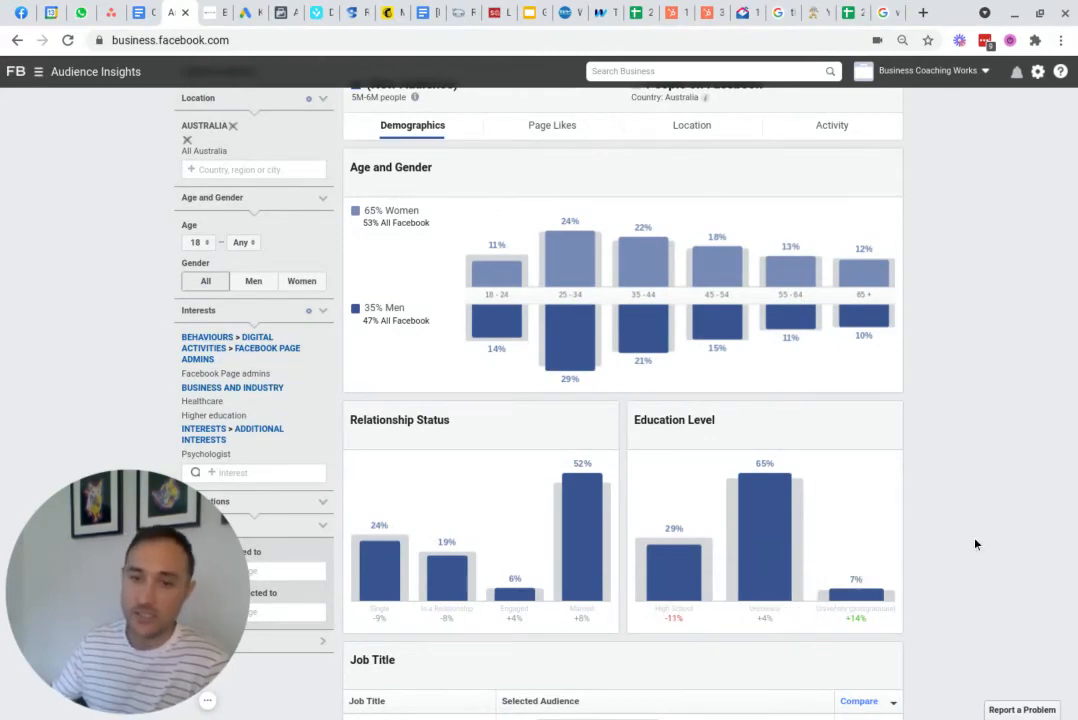
- Sort the Job Title table by selected audience and examine the most common job titles
scroll(960, 530, "down", 3)
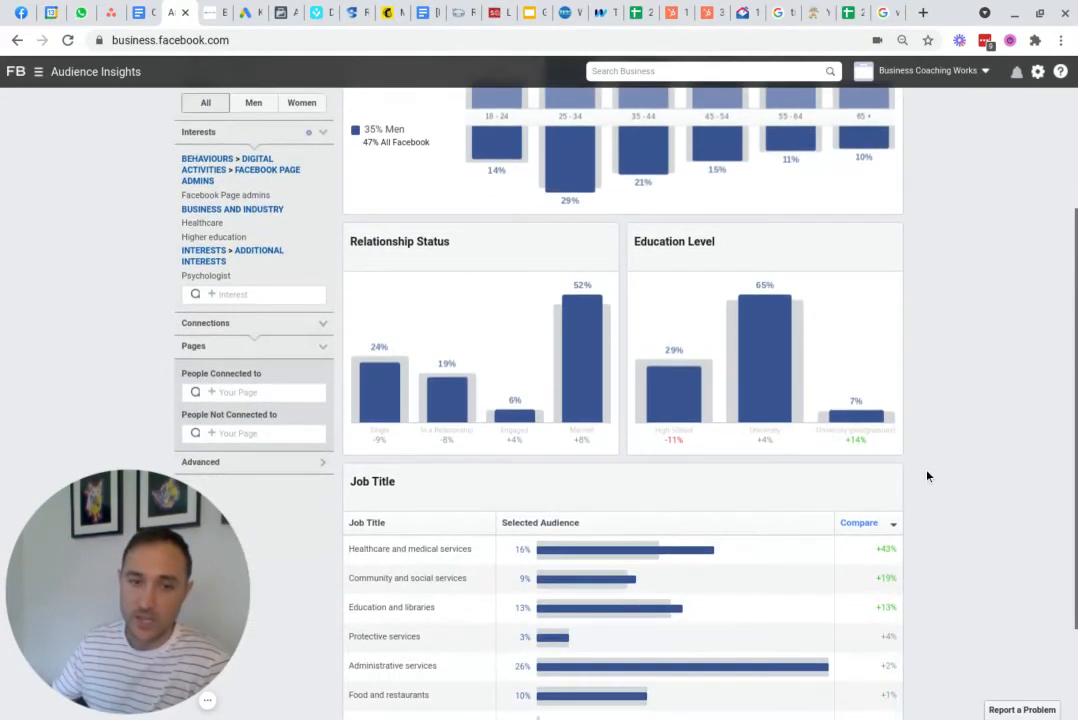
scroll(927, 476, "down", 2)
left_click(724, 404)
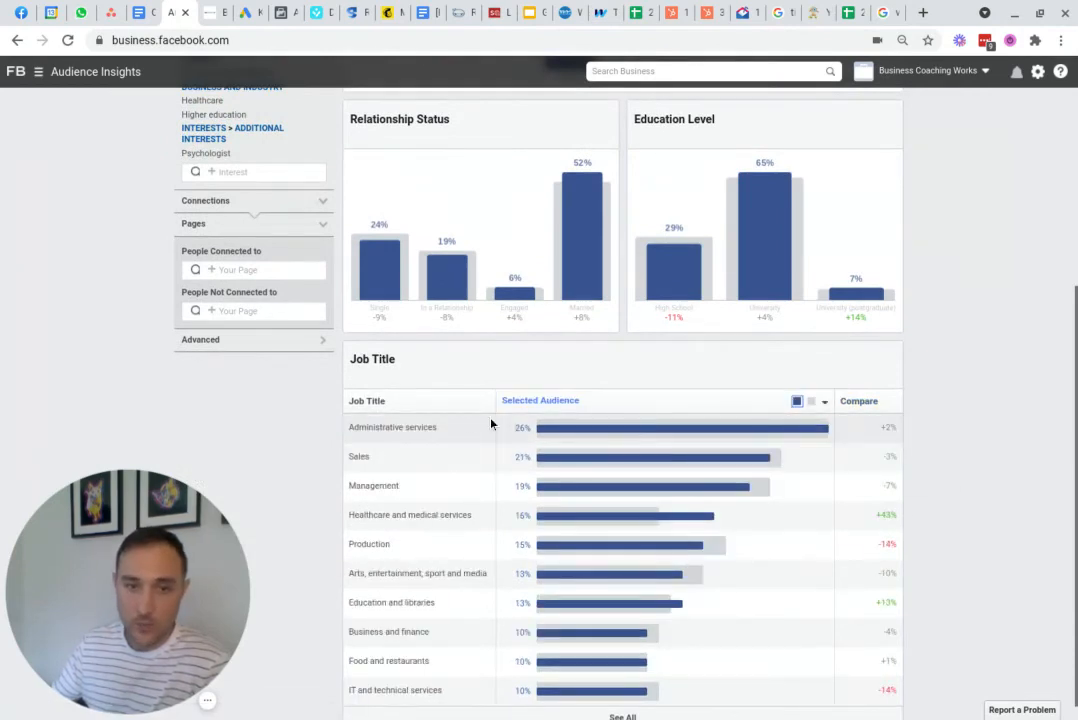
scroll(618, 421, "down", 1)
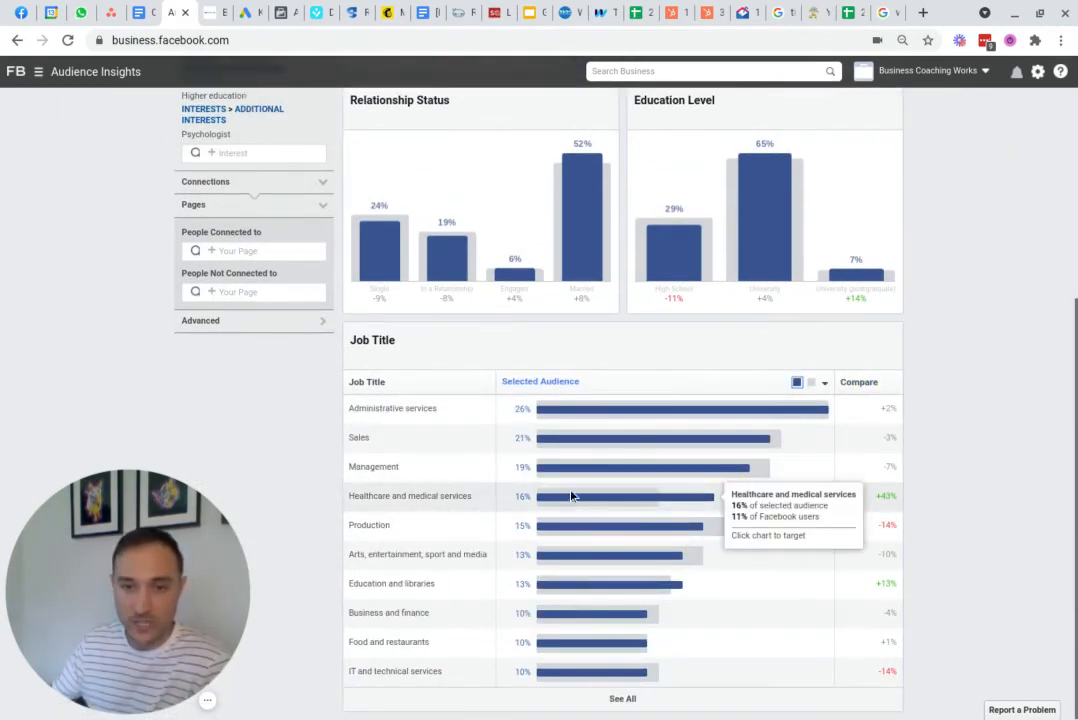
- Remove the Psychologist and Healthcare interests from the audience
scroll(295, 440, "up", 3)
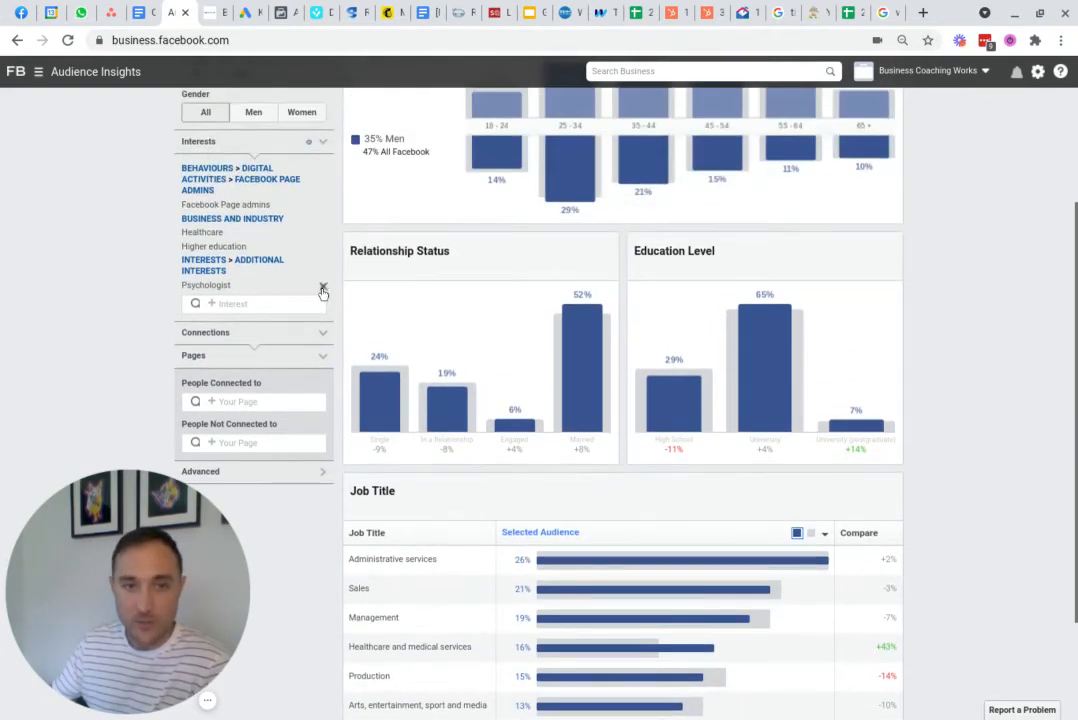
left_click(323, 289)
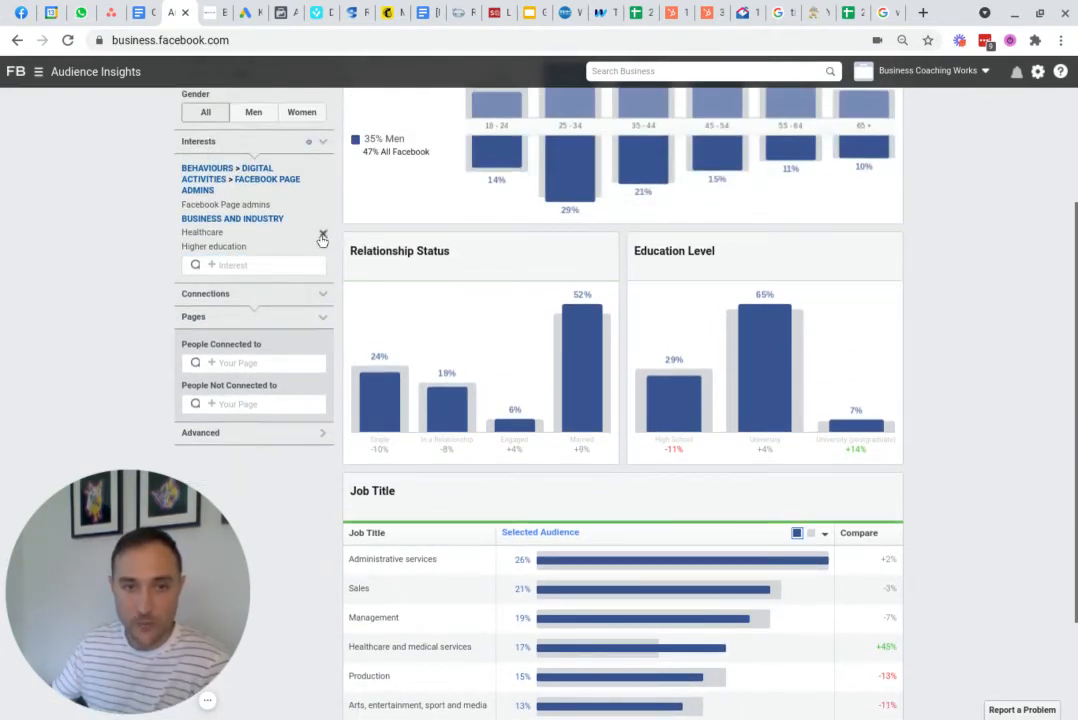
left_click(323, 232)
- Search the interests for "psychologist" and add Psychologist back to the audience
left_click(230, 250)
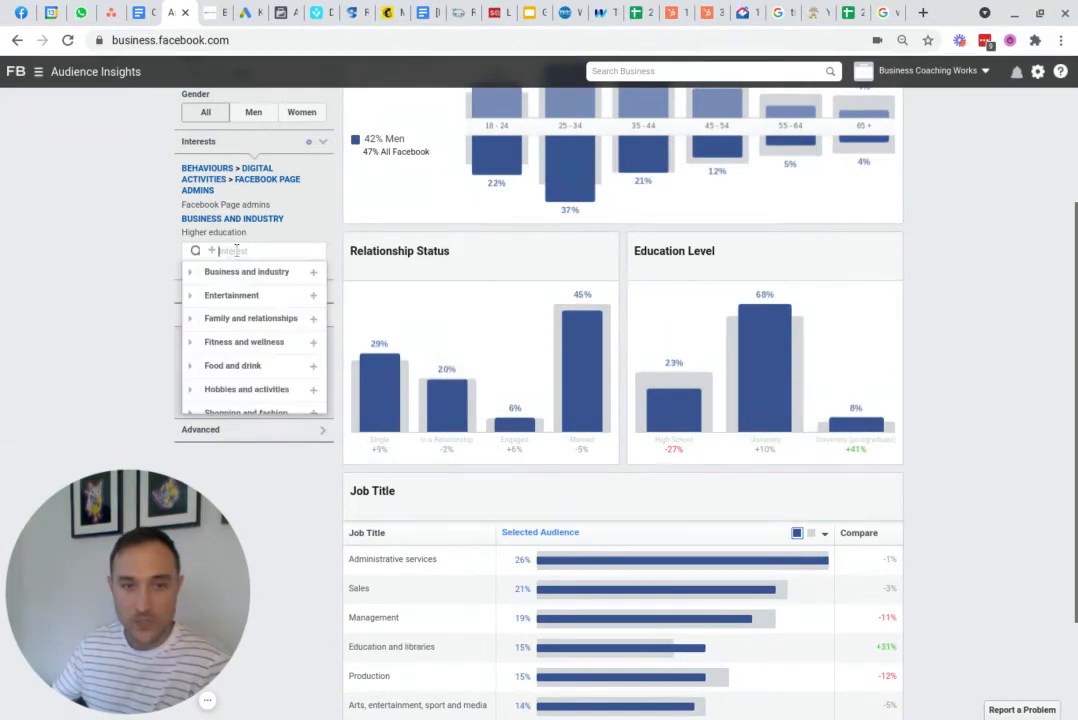
type("pys")
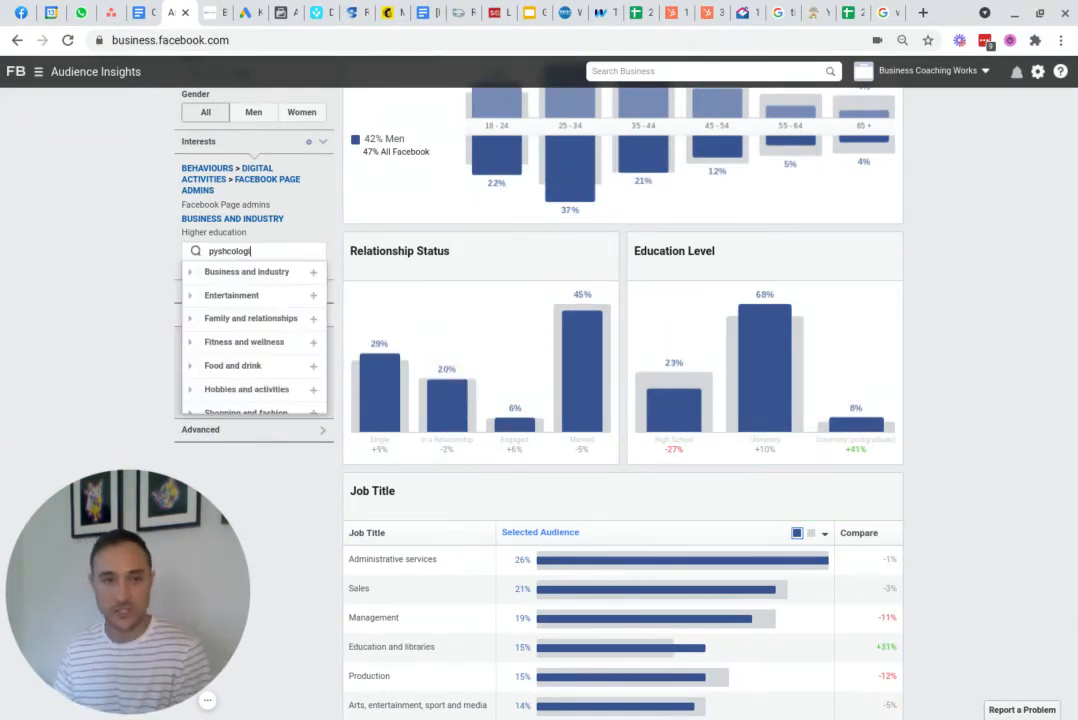
type("hcologi")
key("BackSpace")
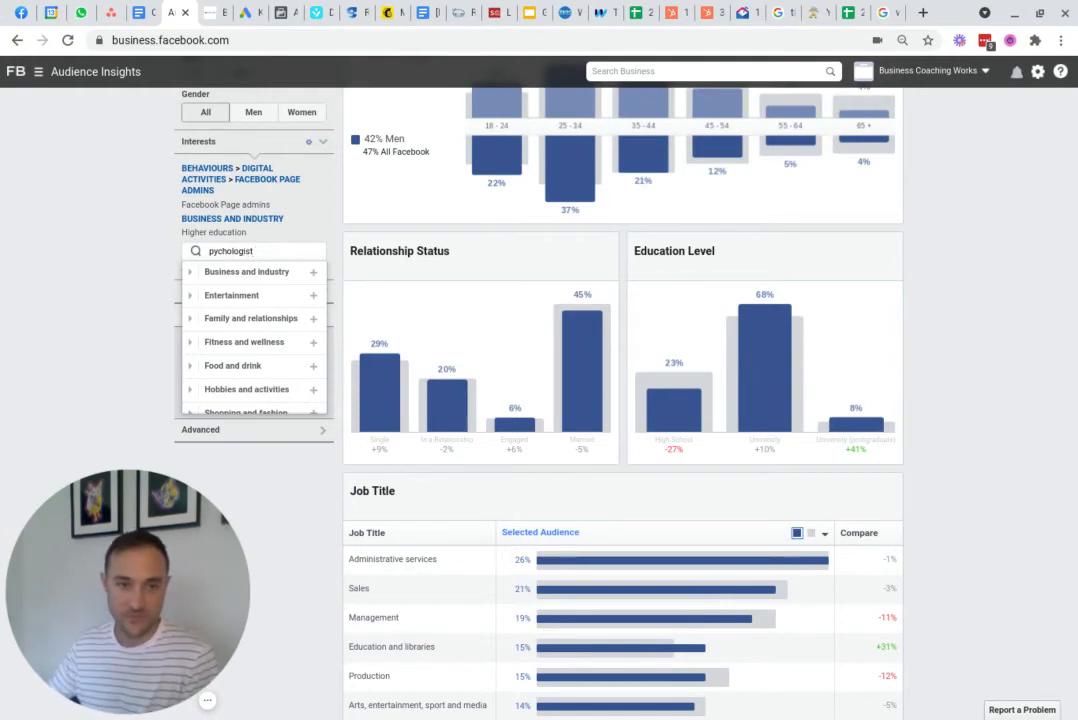
left_click(210, 251)
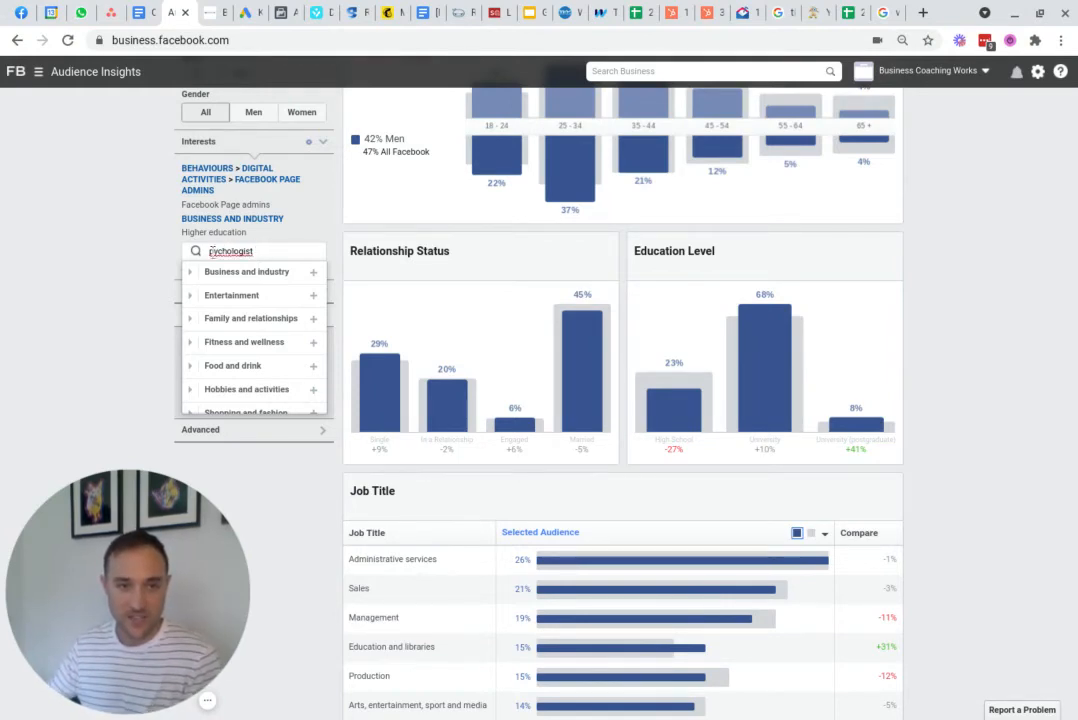
key("BackSpace")
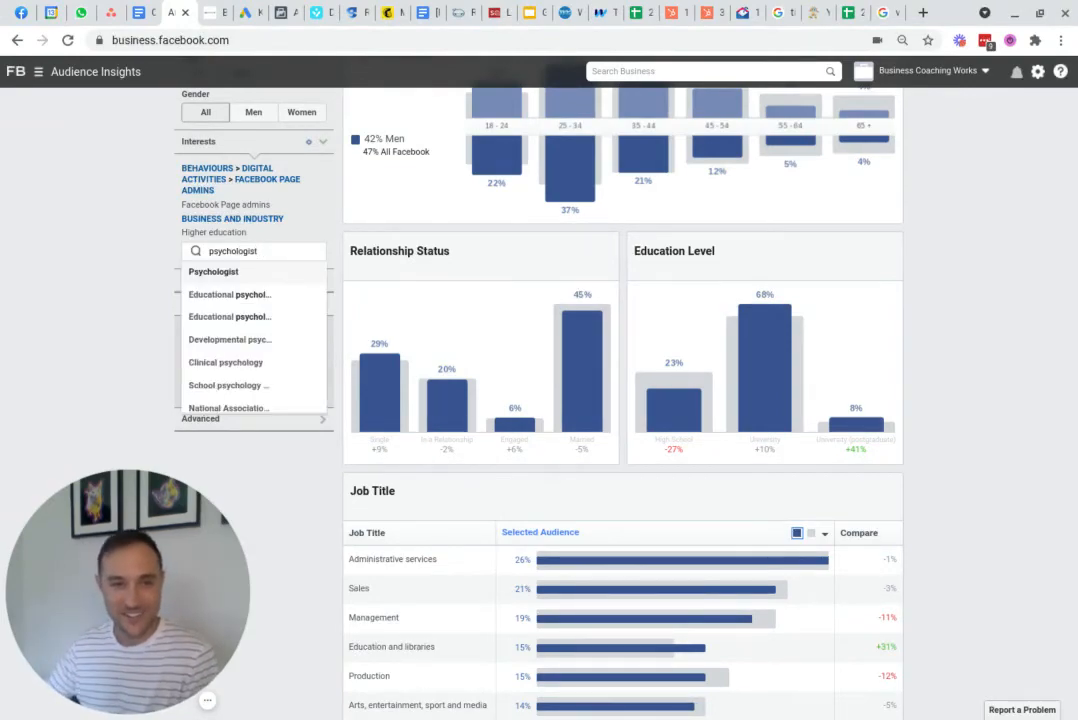
left_click(265, 273)
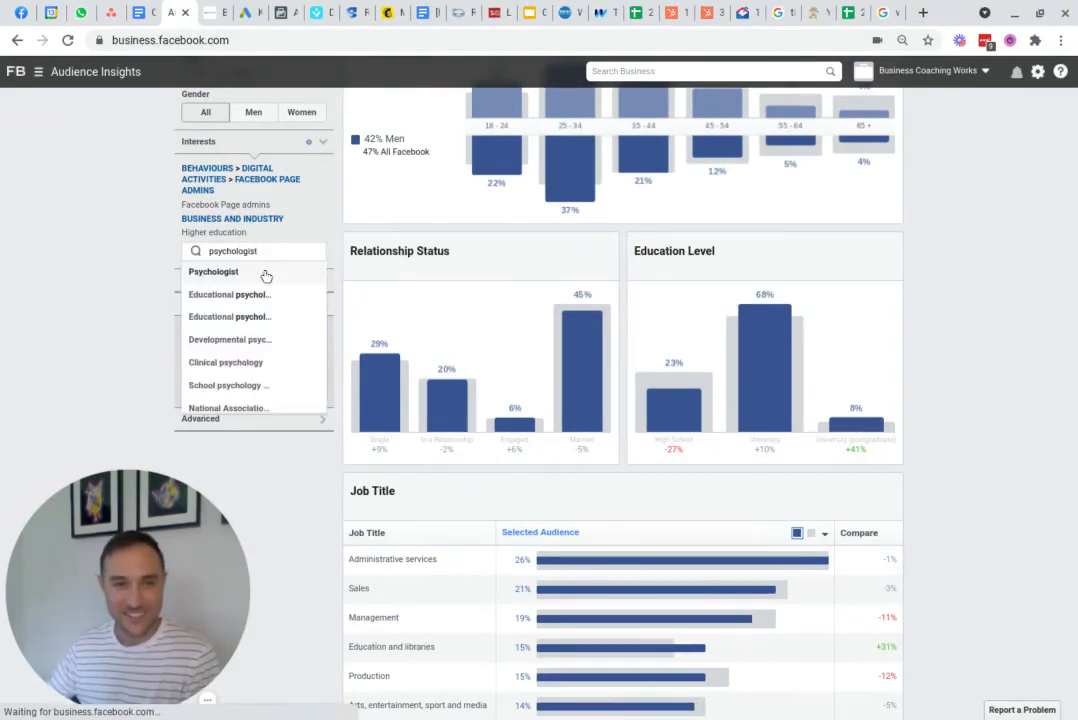
left_click(91, 296)
- Check the updated job titles, and examine the audience's top page categories and Page Likes table
scroll(562, 276, "down", 2)
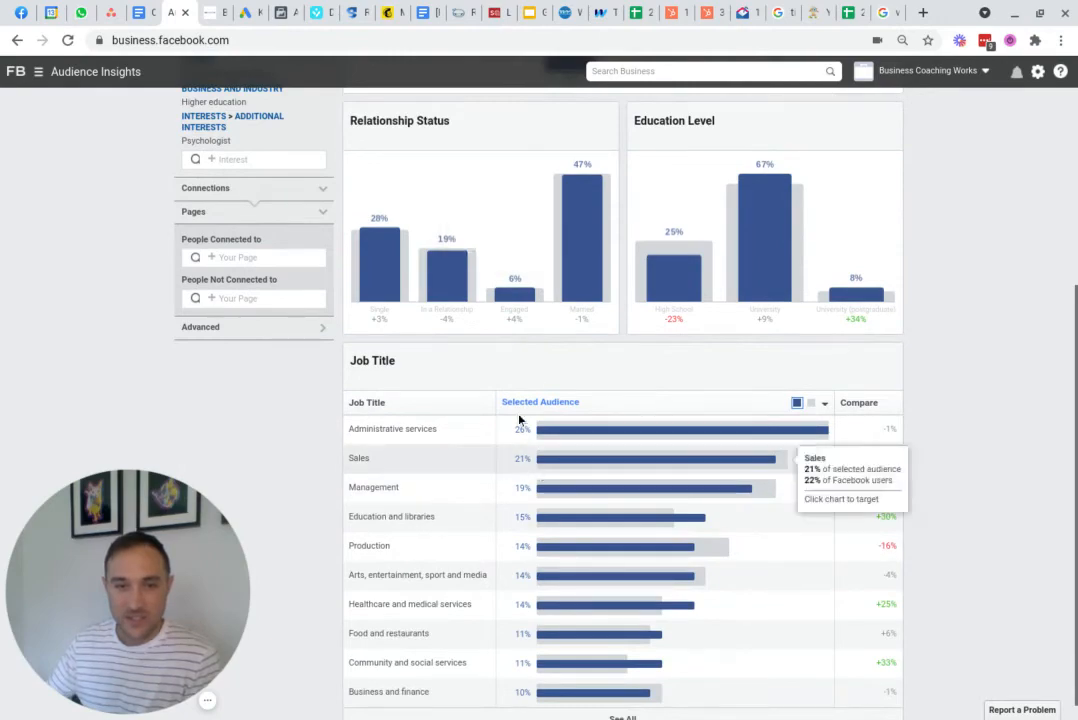
scroll(553, 430, "up", 6)
left_click(575, 189)
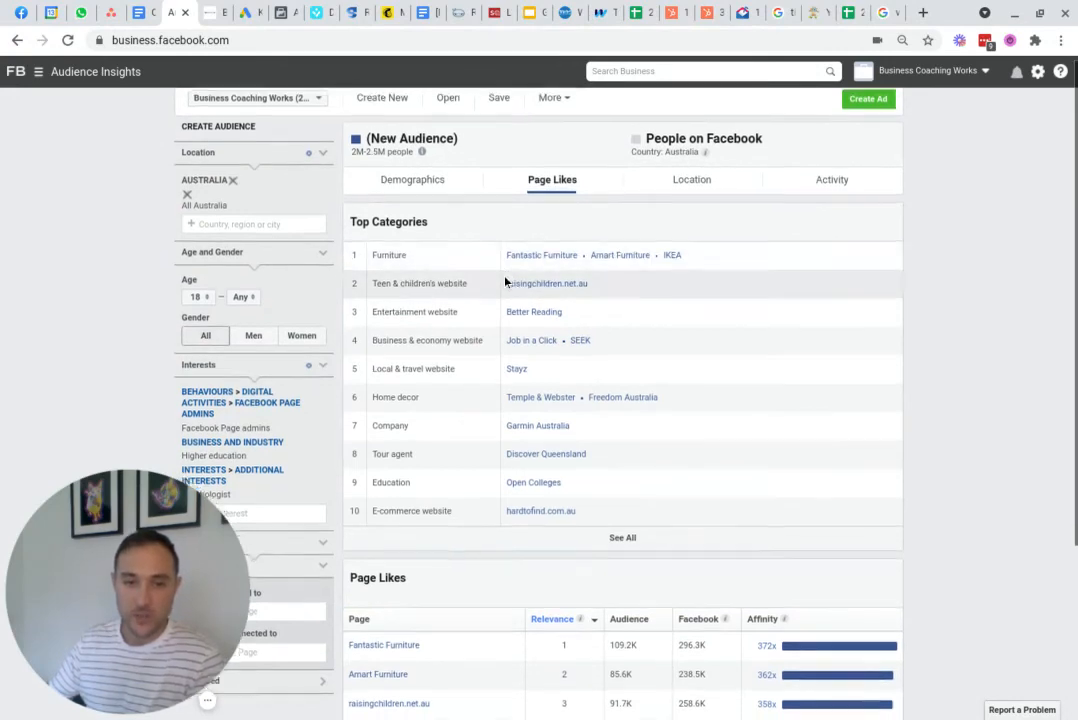
scroll(532, 534, "down", 3)
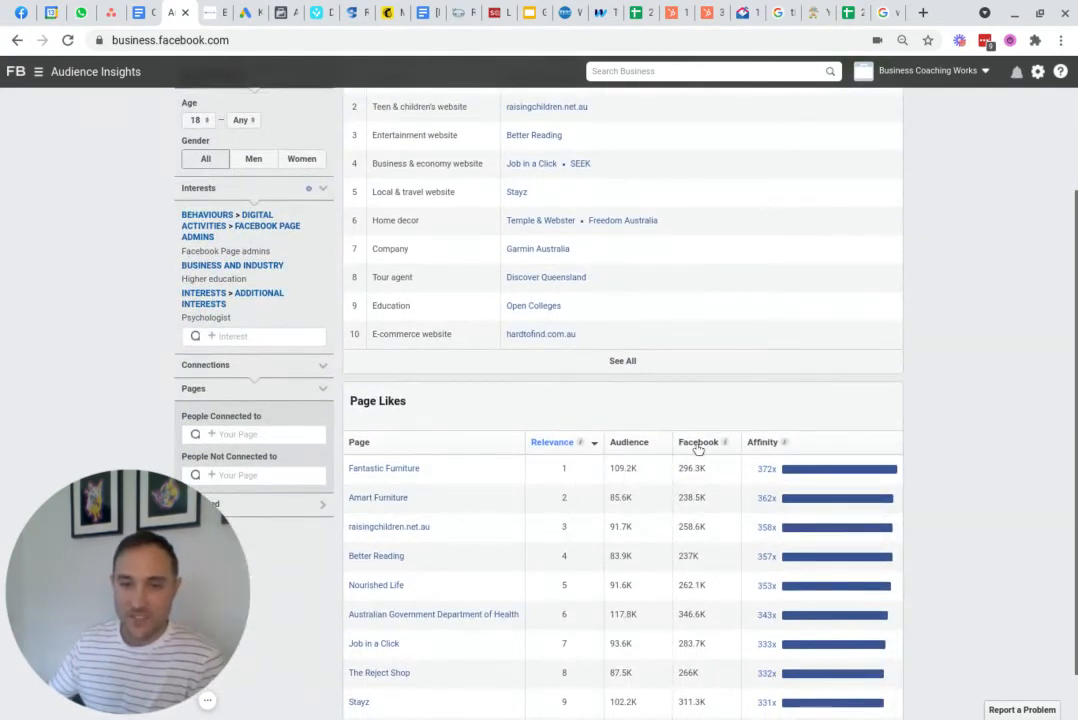
scroll(508, 517, "up", 3)
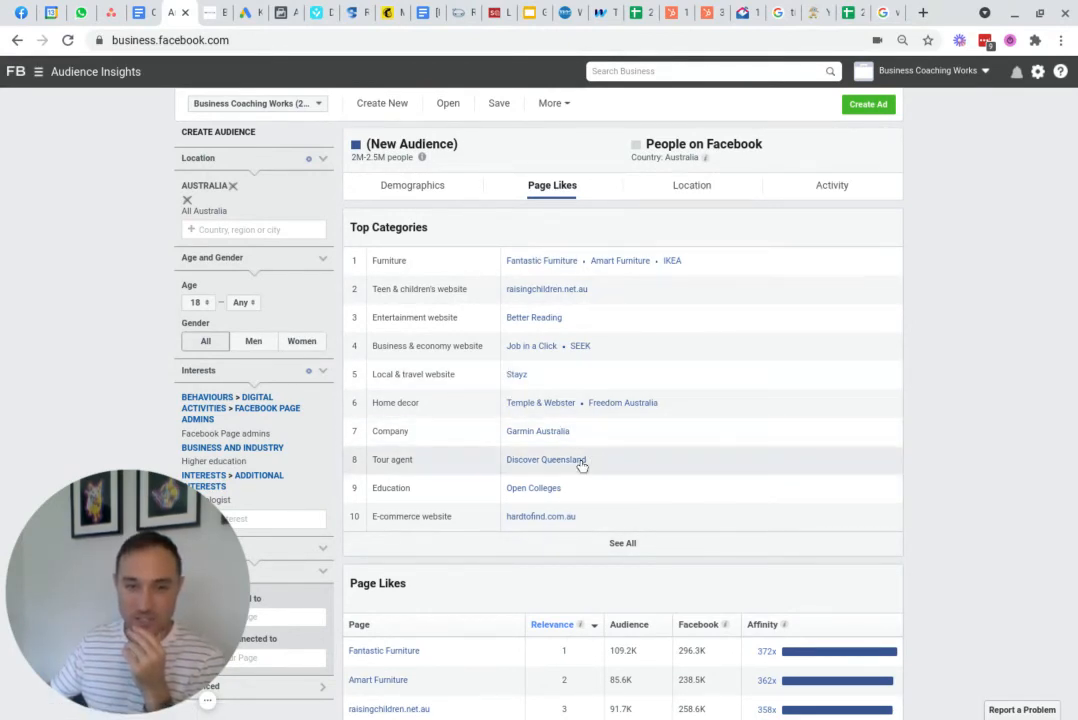
scroll(652, 491, "down", 1)
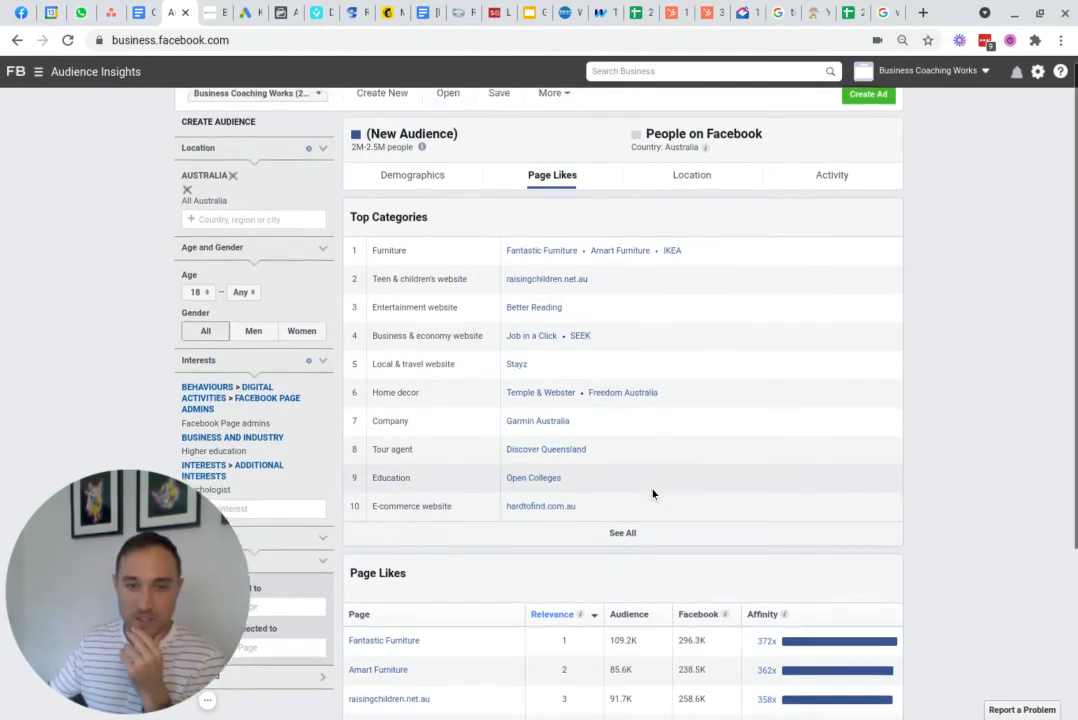
scroll(545, 415, "down", 2)
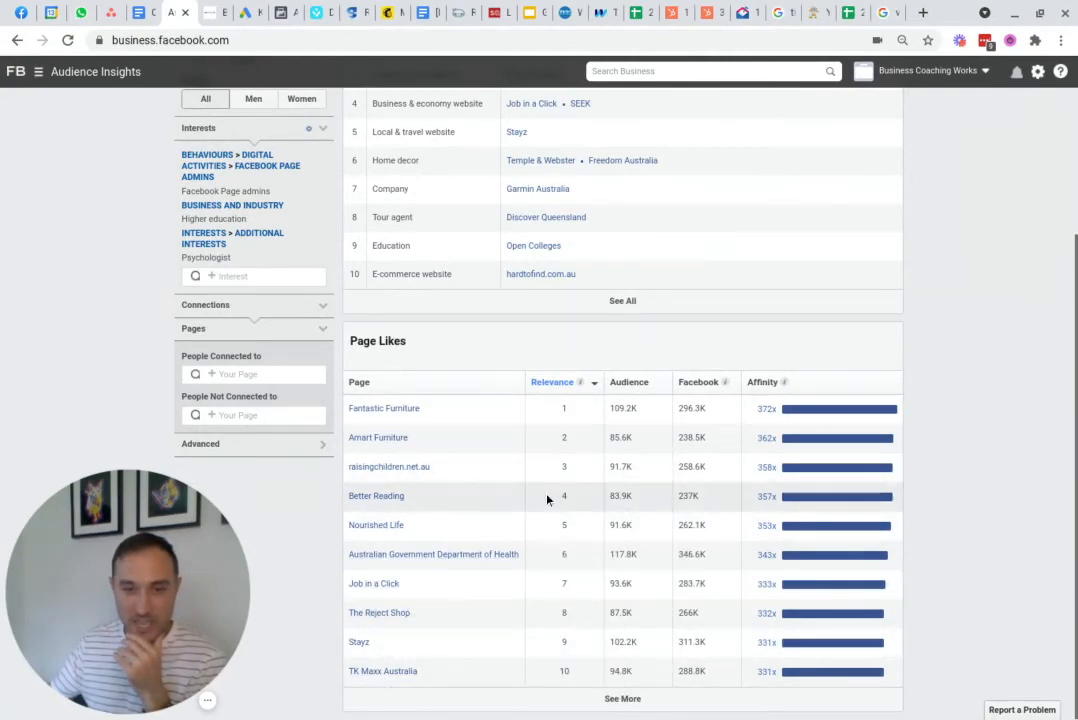
scroll(539, 489, "up", 1)
scroll(539, 489, "up", 2)
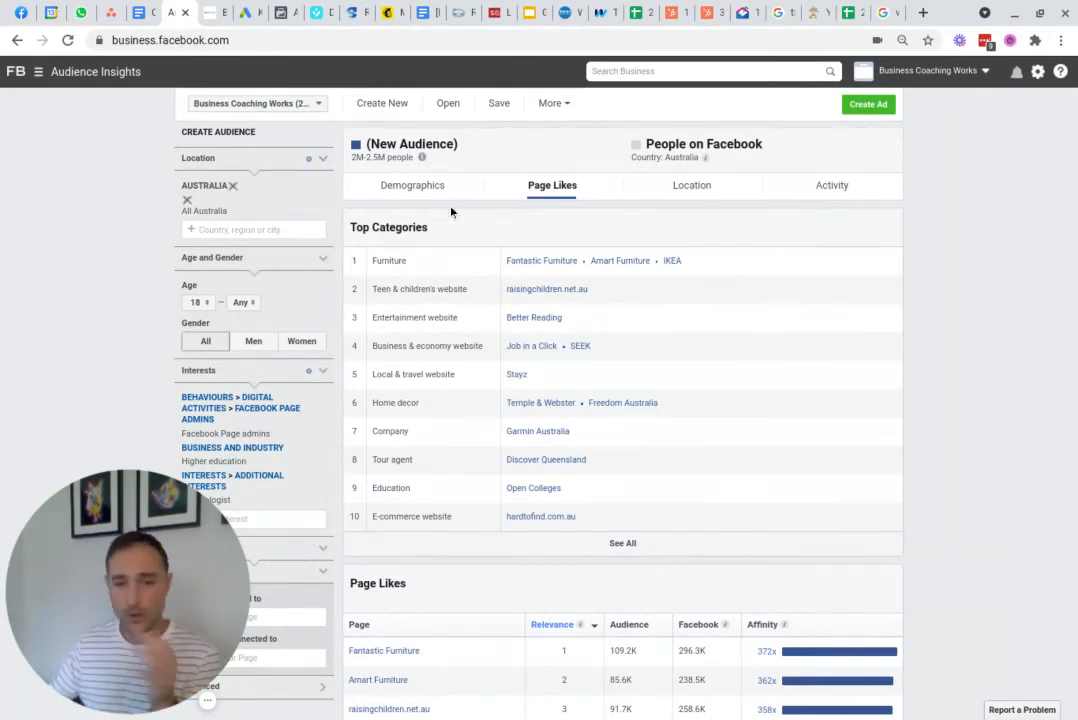
- View the audience's location data and sort the top towns and cities by selected audience
left_click(670, 190)
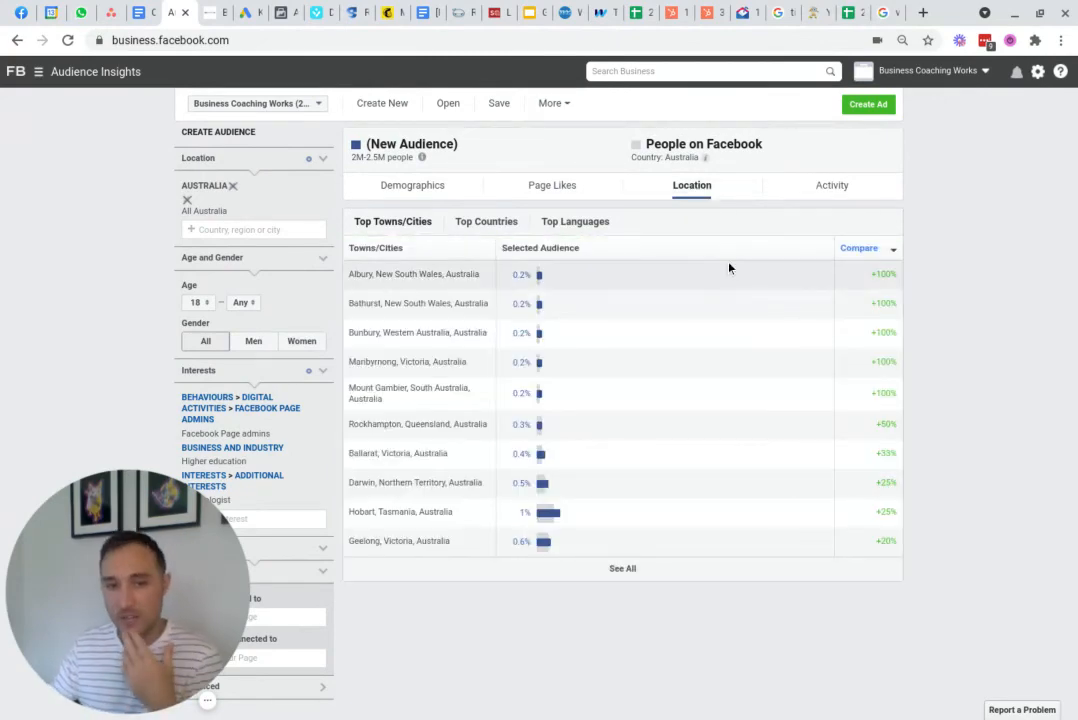
left_click(601, 257)
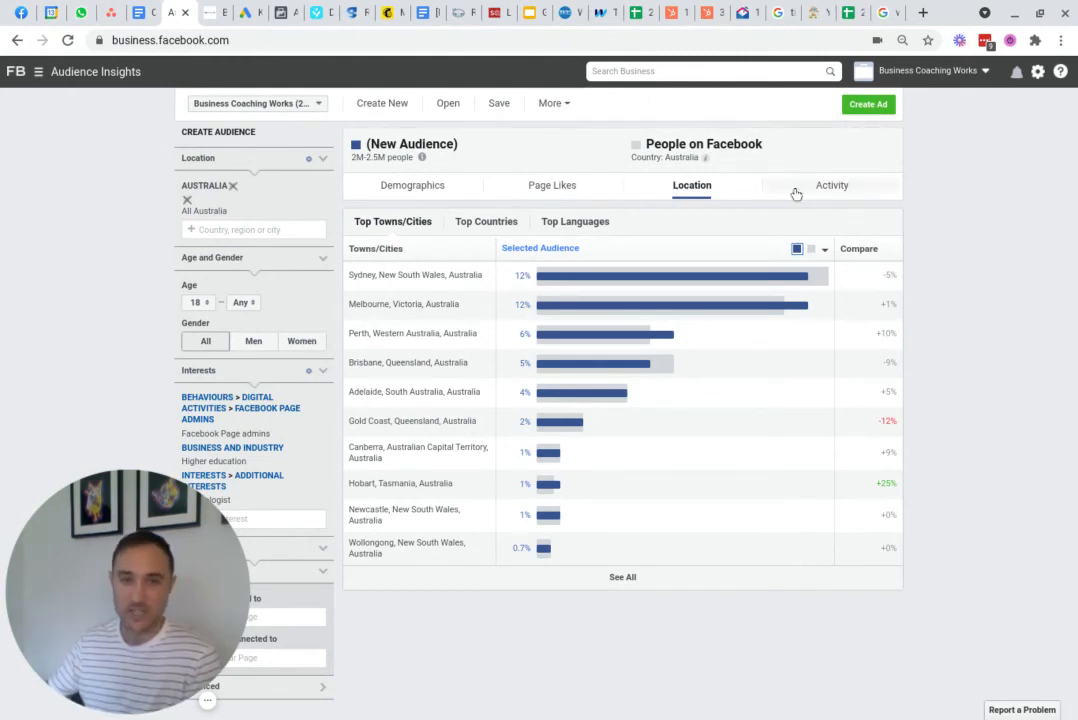
mouse_move(885, 284)
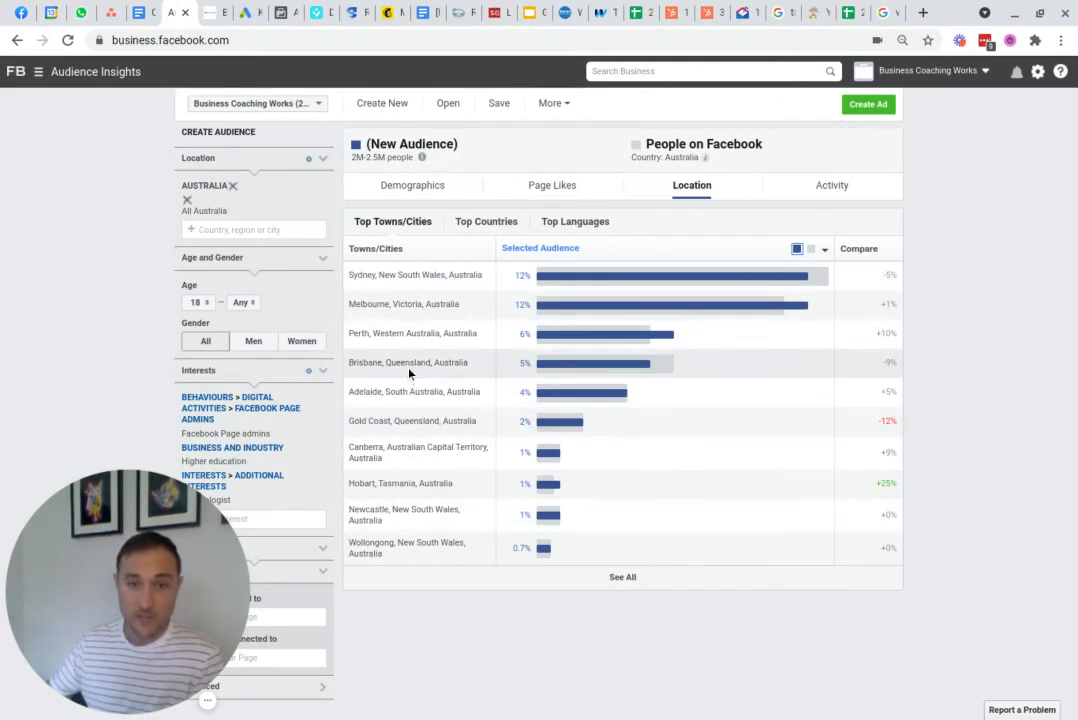
- Examine the audience's activity frequency and device usage, and dismiss the system notification
left_click(833, 186)
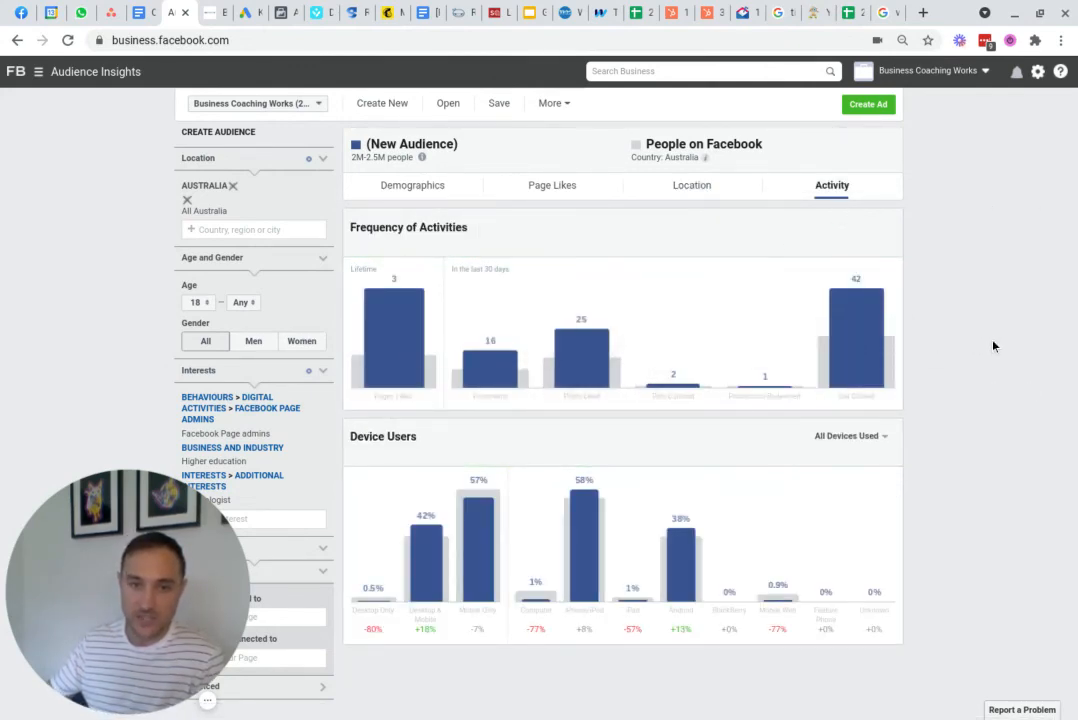
mouse_move(541, 325)
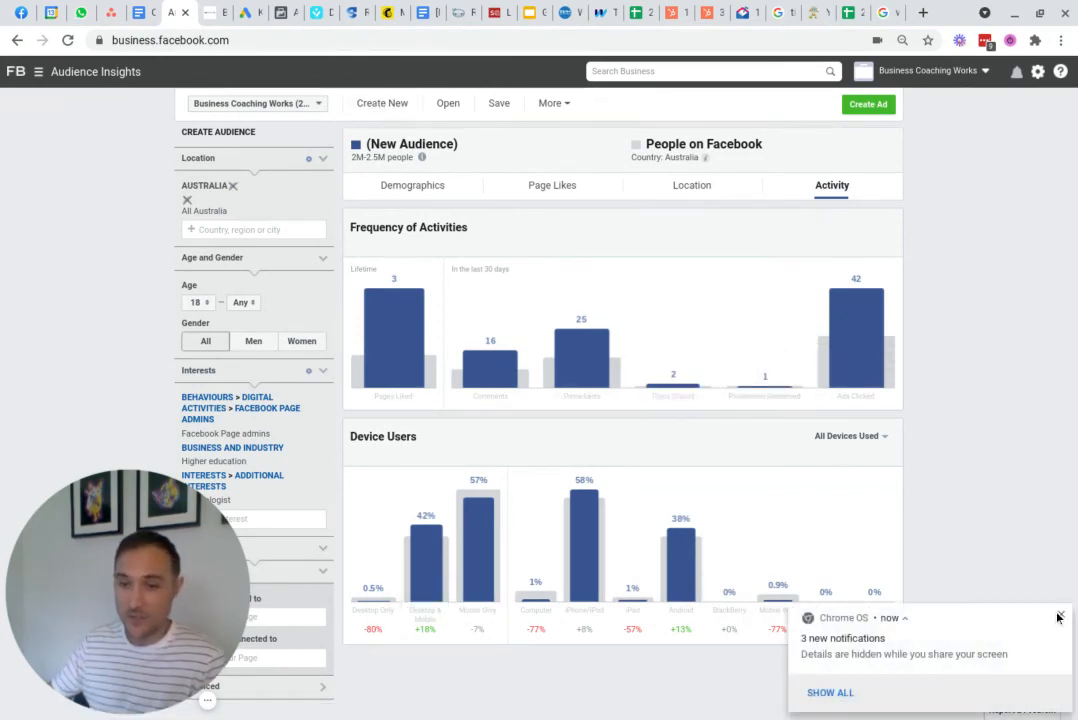
left_click(1058, 617)
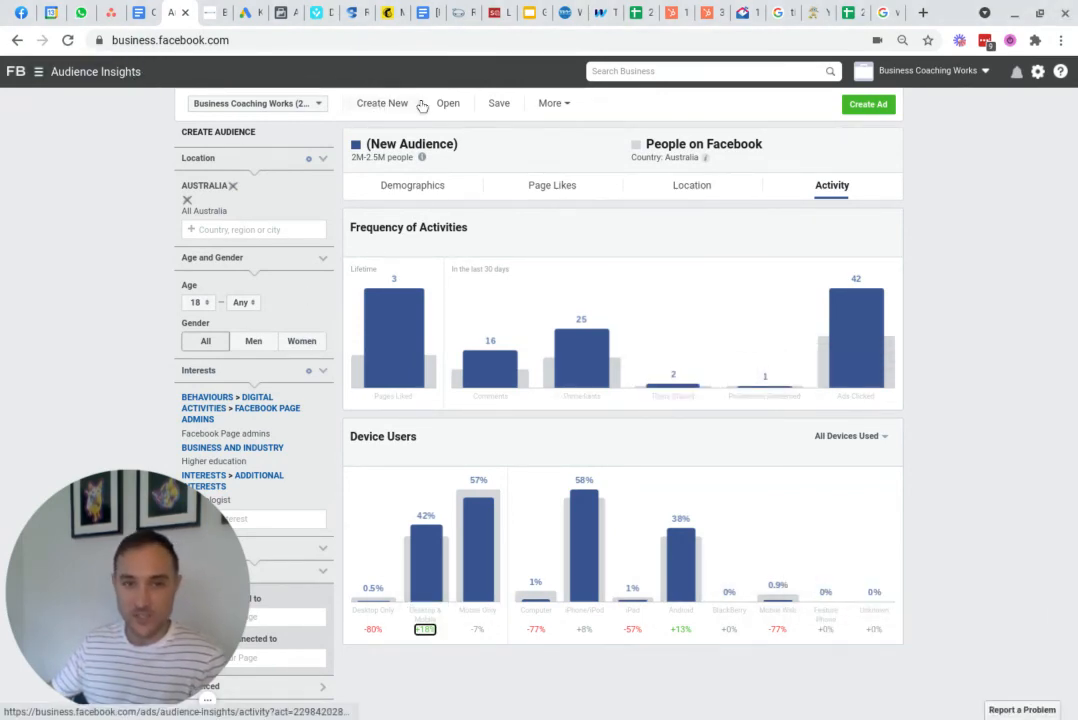
- Start saving the current audience and name it "M&H | AU 30+ M&F | Psychologists Healthcare who Manage Facebook Pages"
left_click(377, 104)
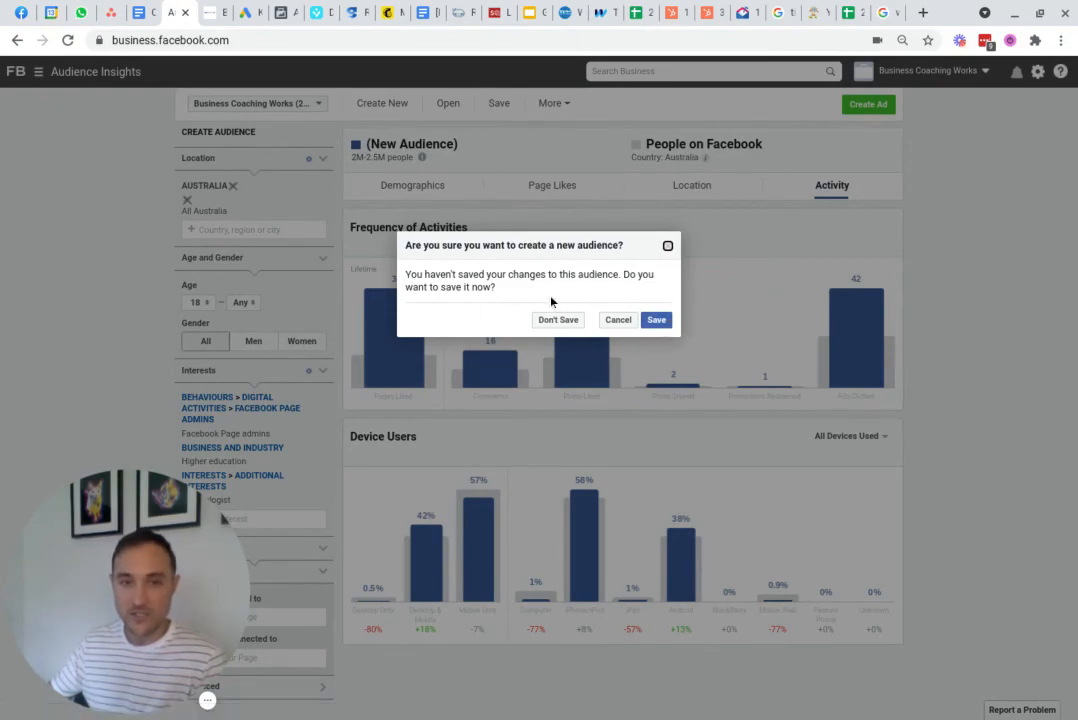
left_click(619, 320)
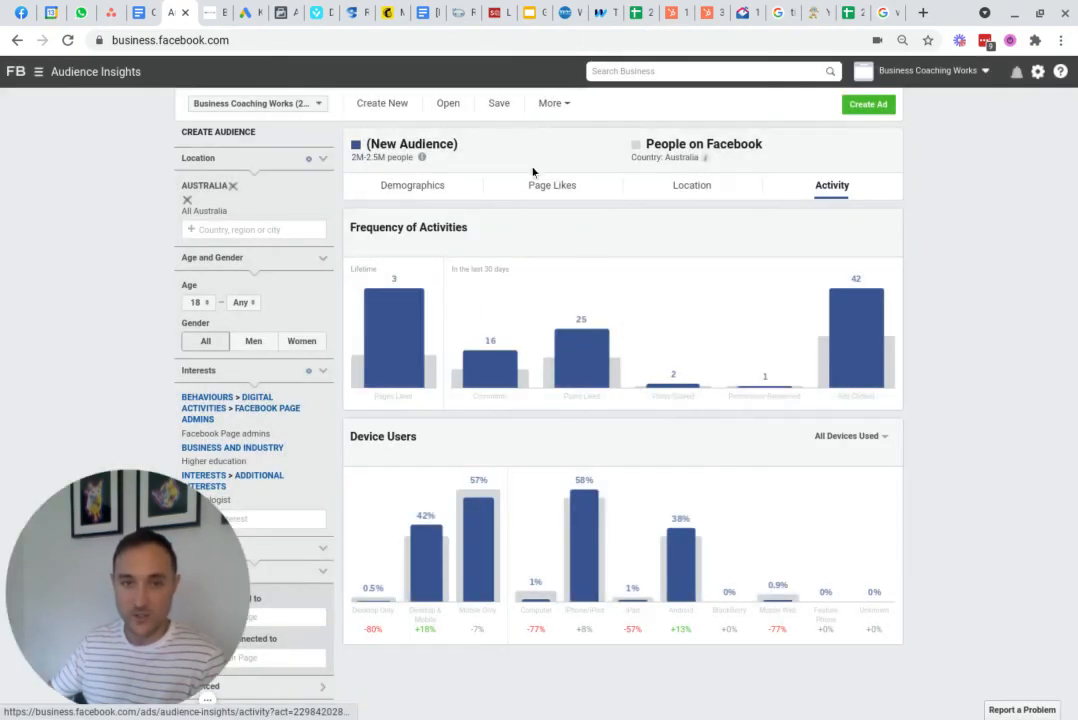
left_click(496, 104)
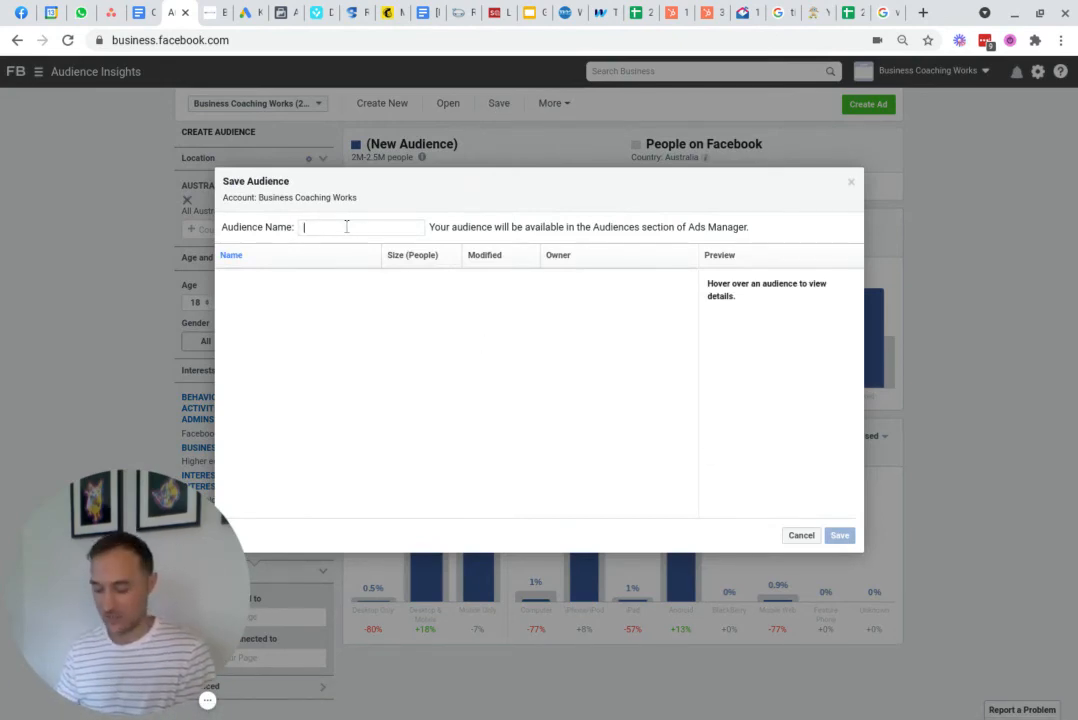
type("M&H ")
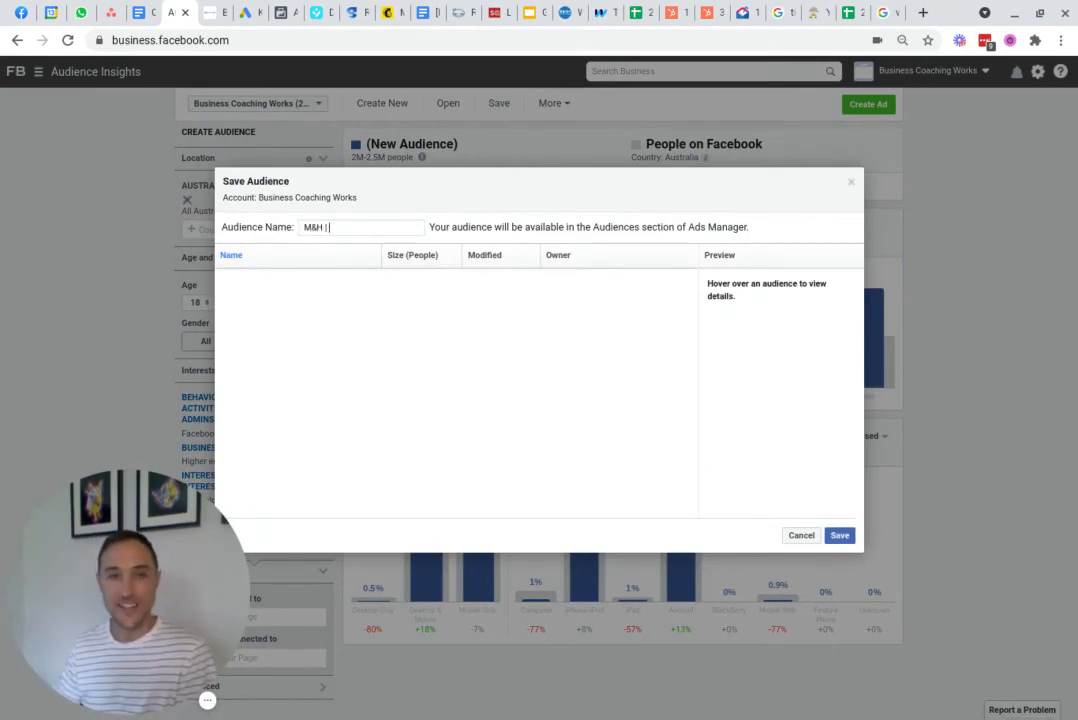
type("| AU")
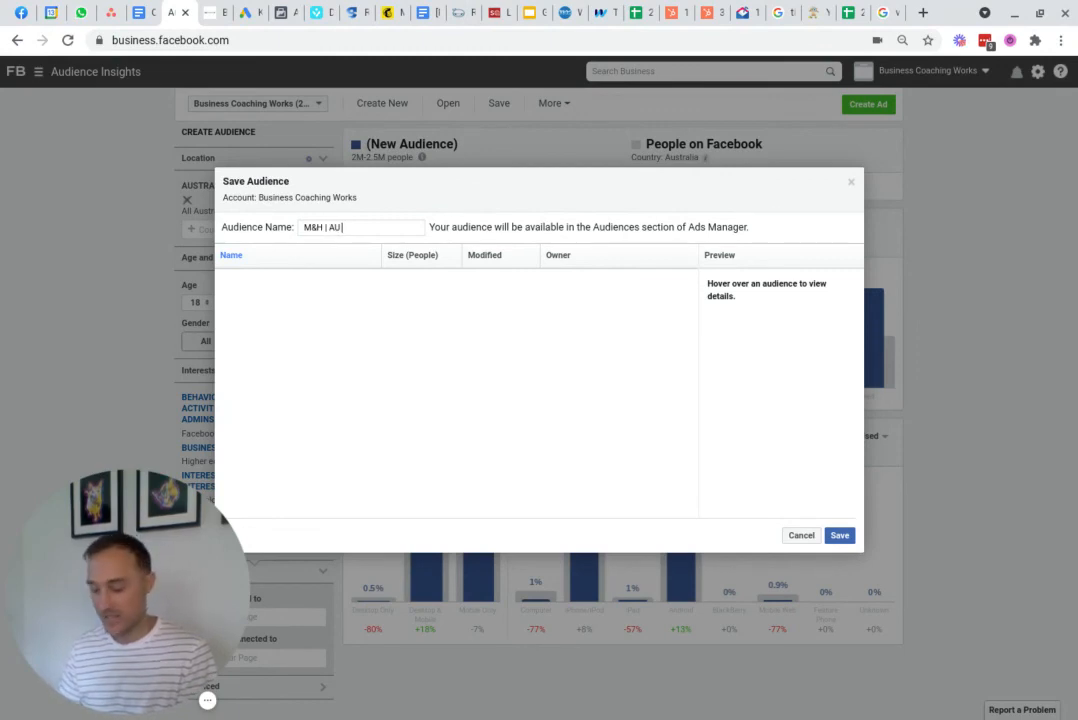
type(" 30+")
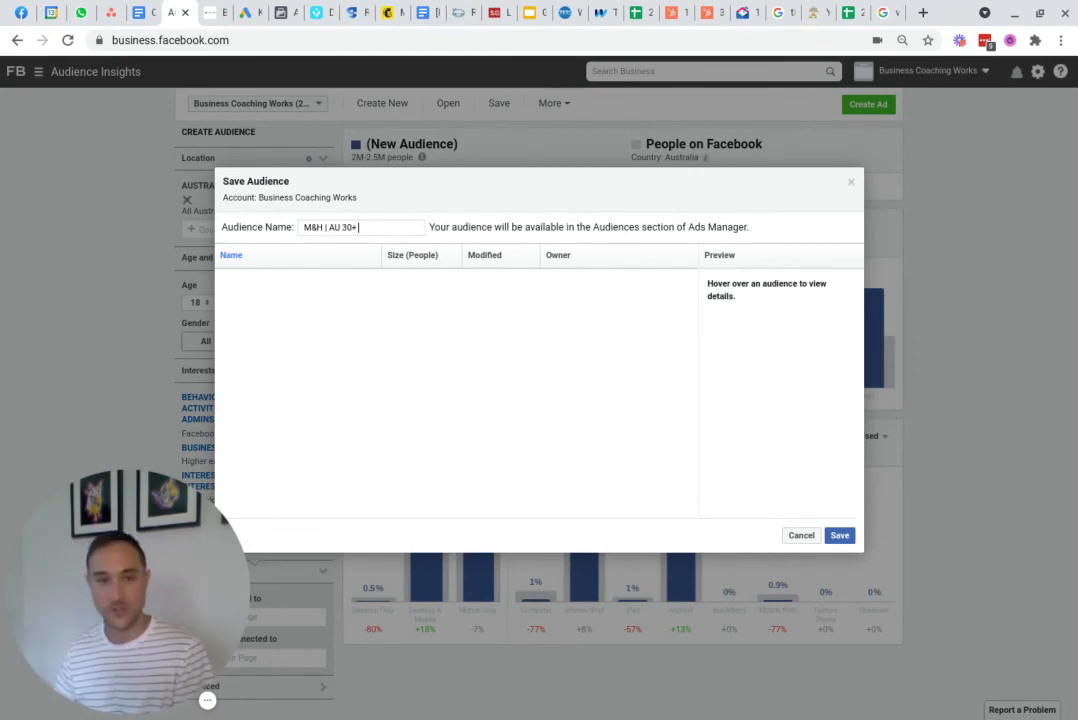
type(" M&")
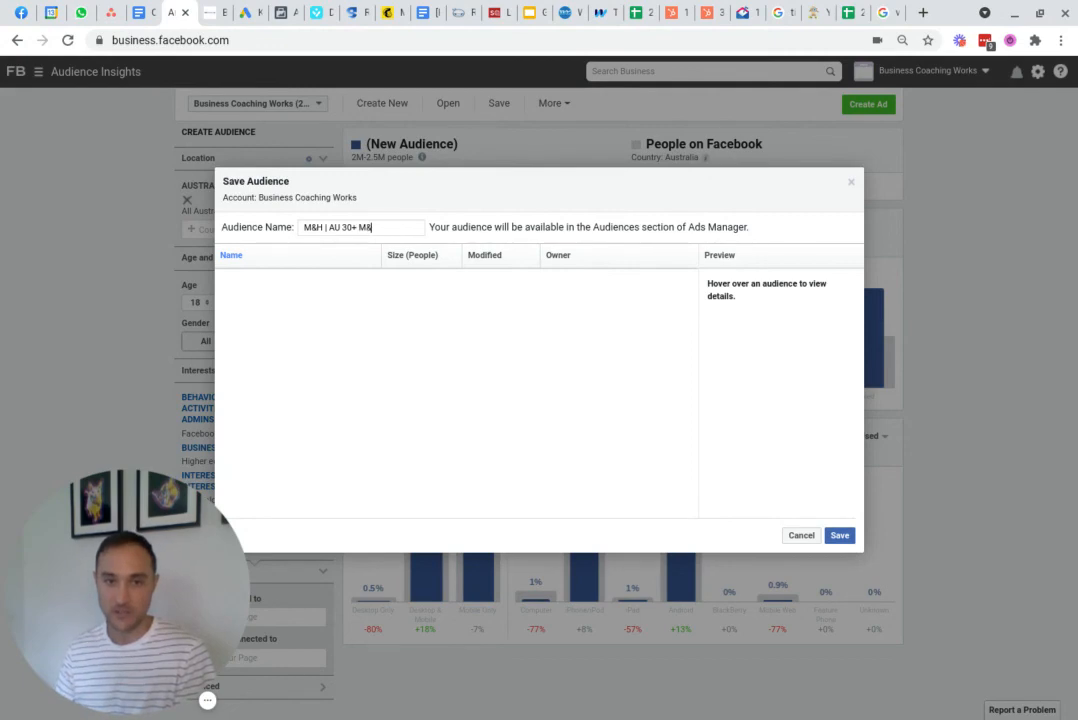
type("F | Psychol")
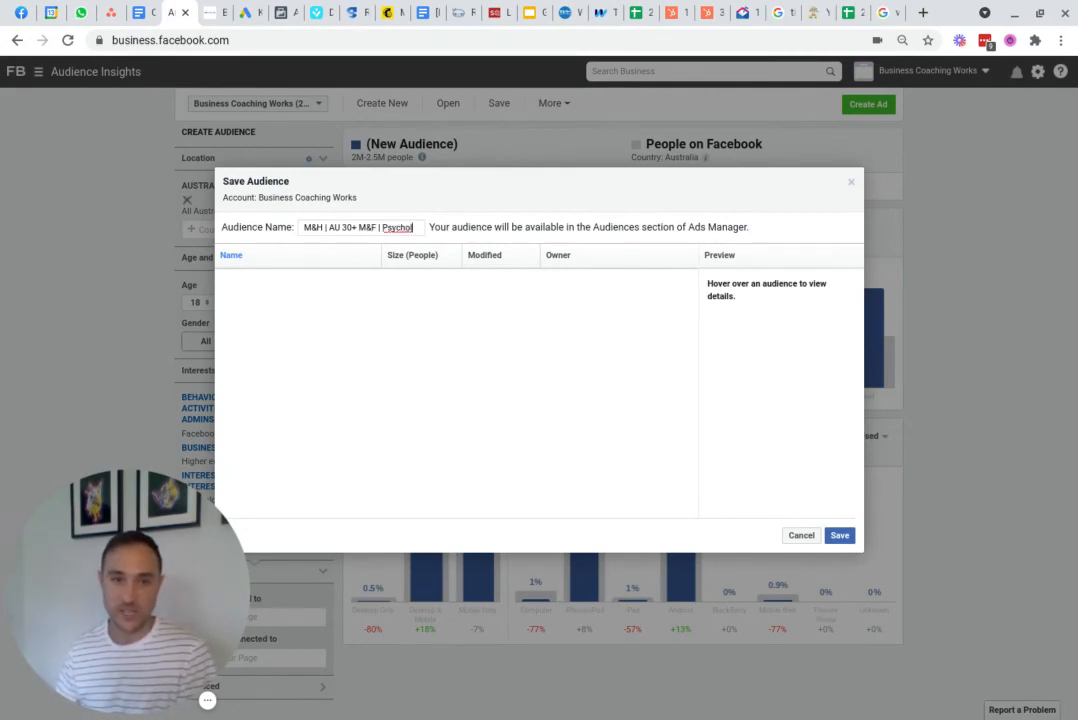
type("ogists Healthcare")
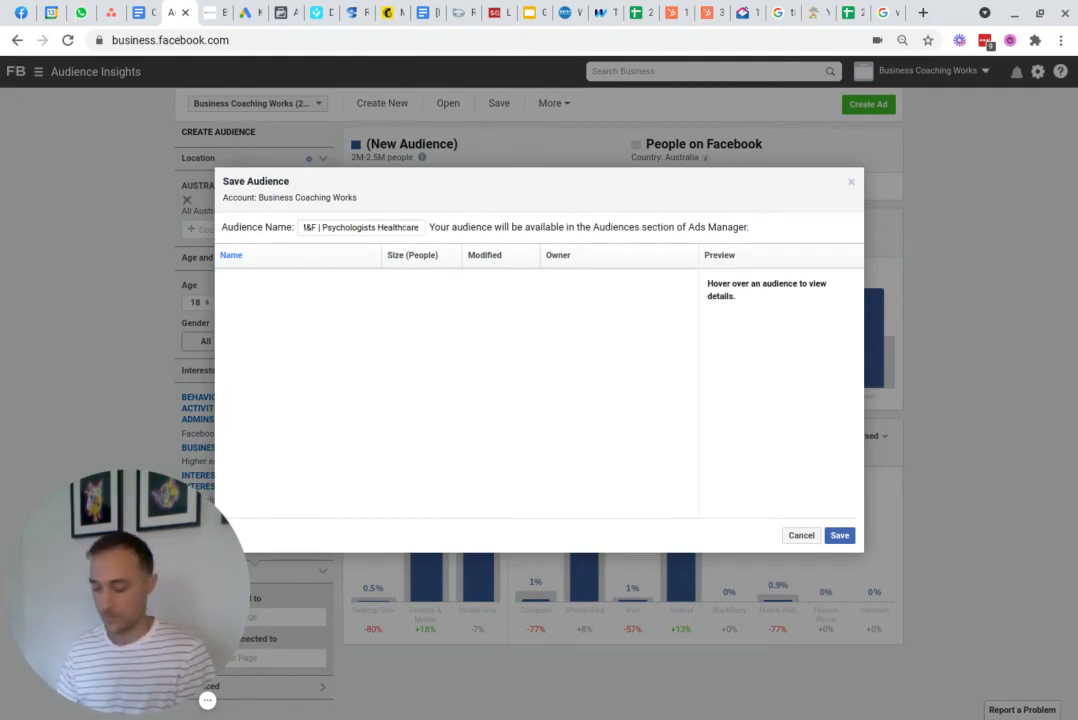
type(" who Mana")
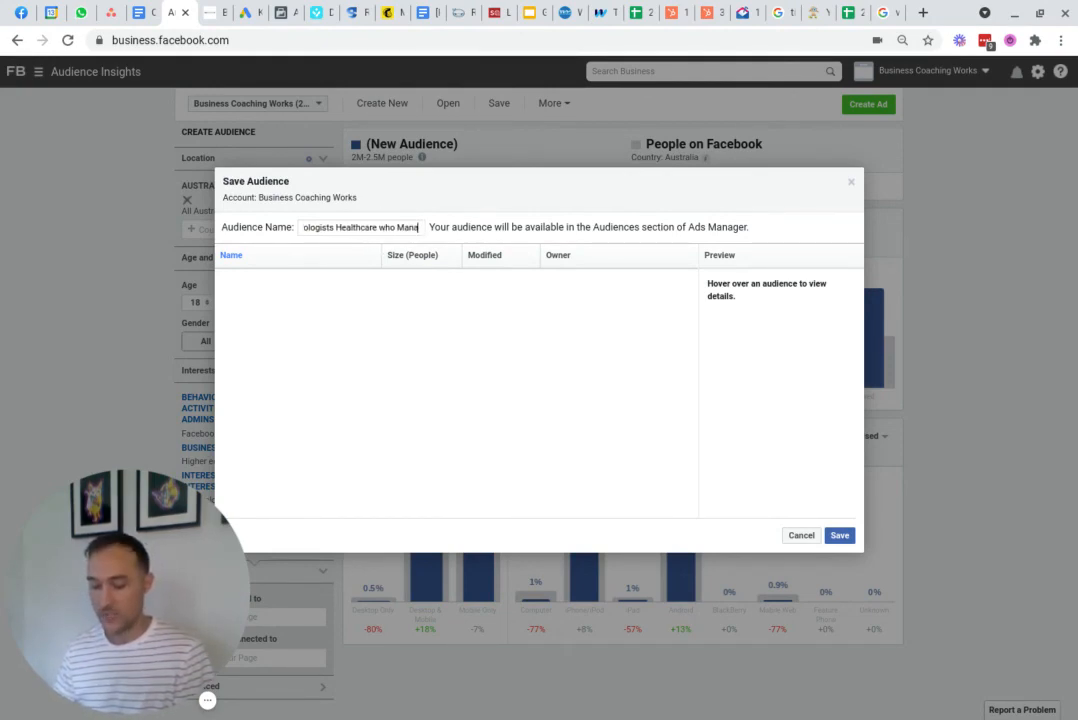
type("ge Facebook P")
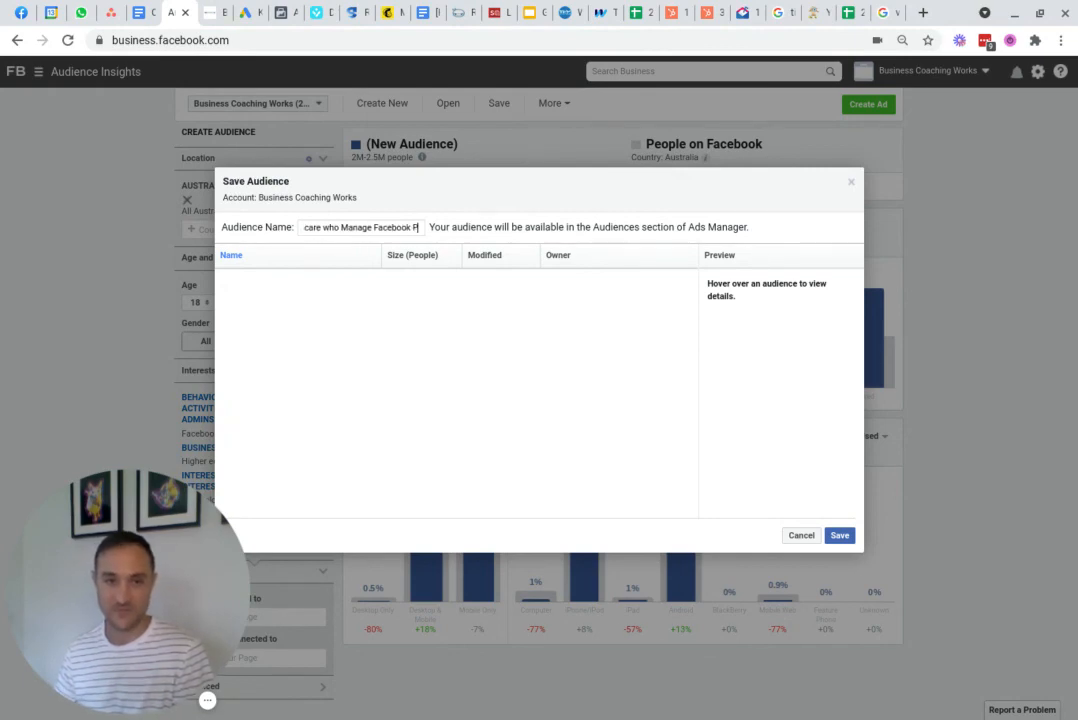
type("ages")
- Replace "Manage" with "Admin" in the audience name, copy the whole name, and try to save the audience
left_click(355, 227)
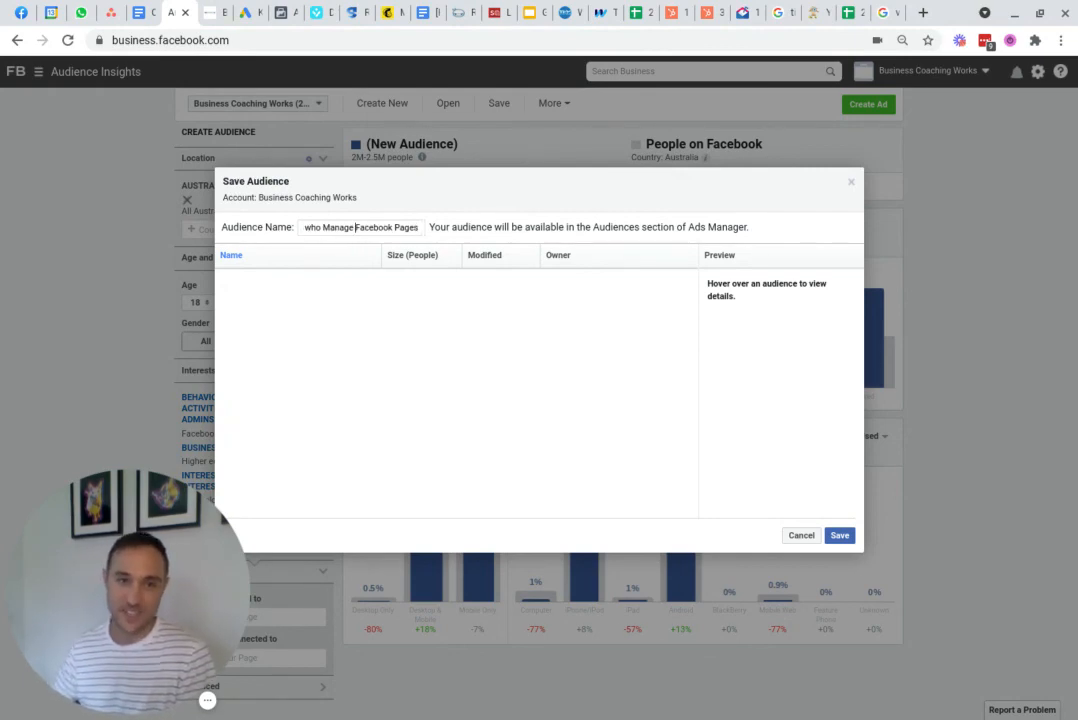
key("ctrl+shift+Left")
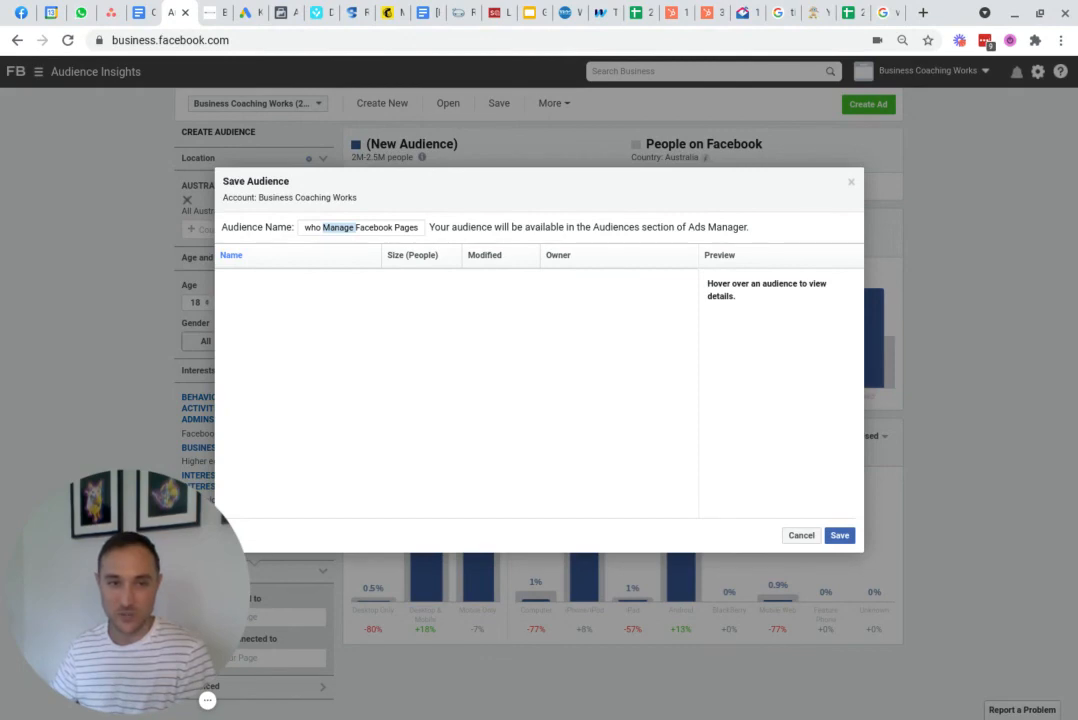
type("Admin")
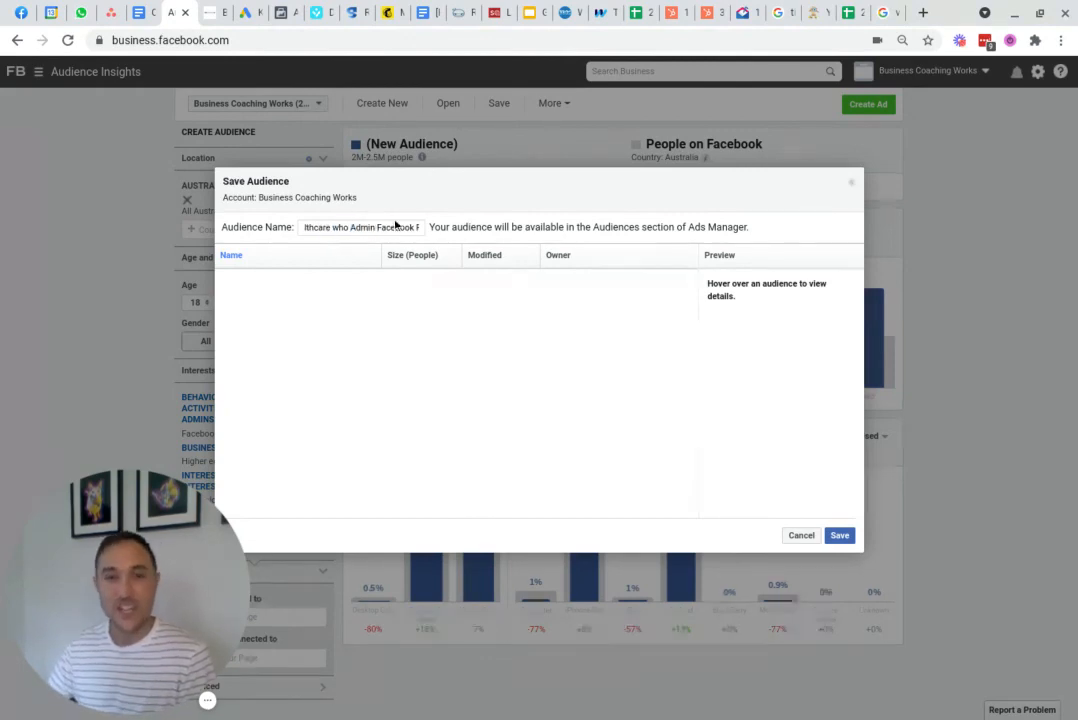
key("ctrl+a")
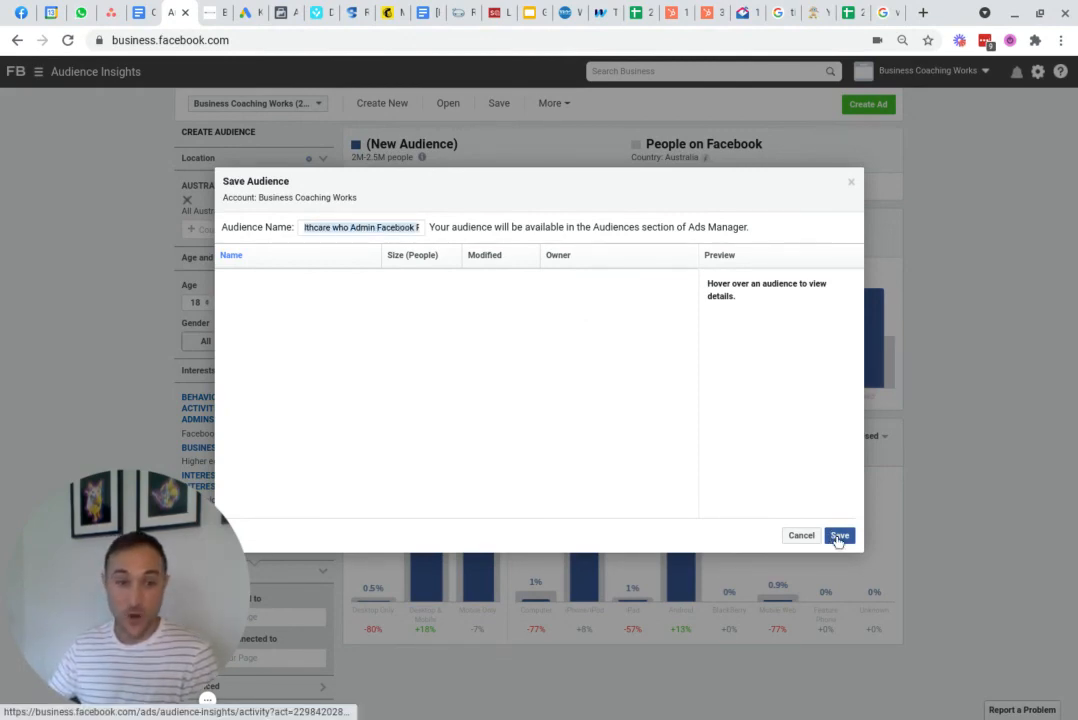
key("ctrl+v")
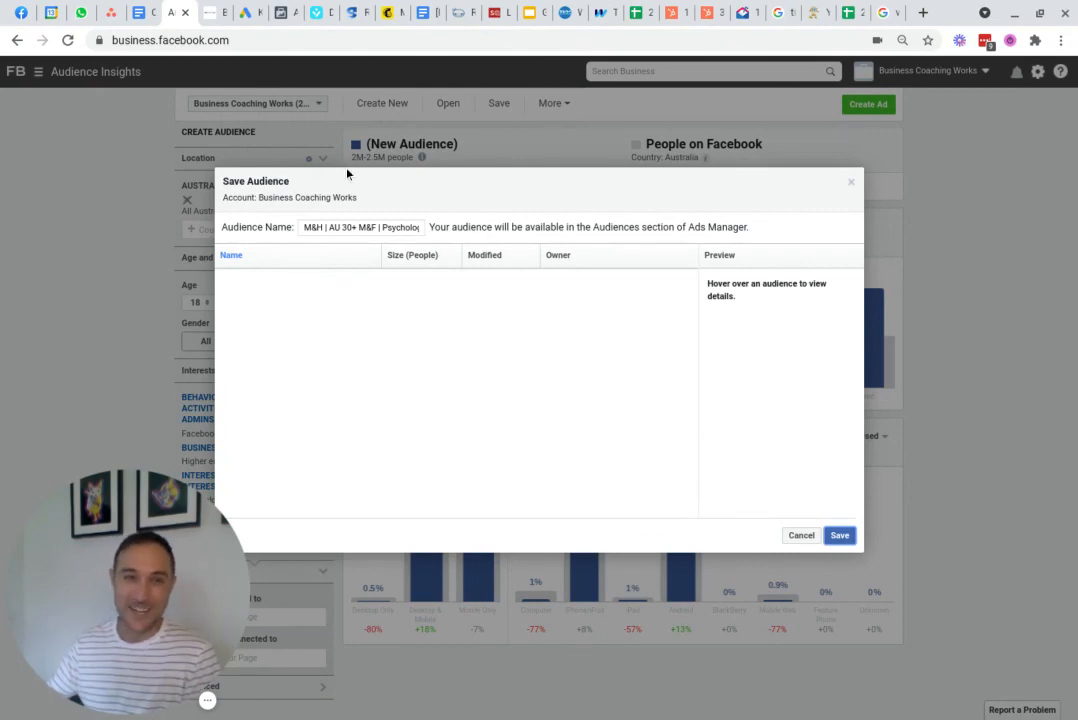
- Clear the audience name, paste back "M&H | AU 30+ M&F | Psychologists Healthcare who Admin Facebook Pages", and try saving again
left_click(356, 227)
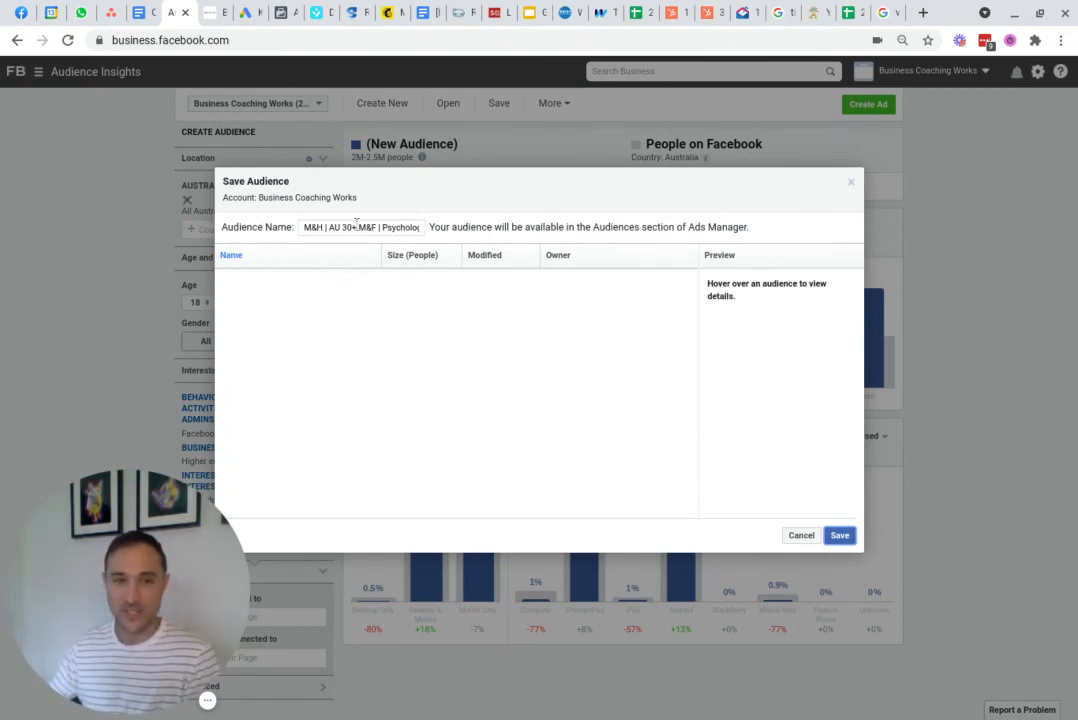
key("ctrl+a")
key("BackSpace")
key("ctrl+v")
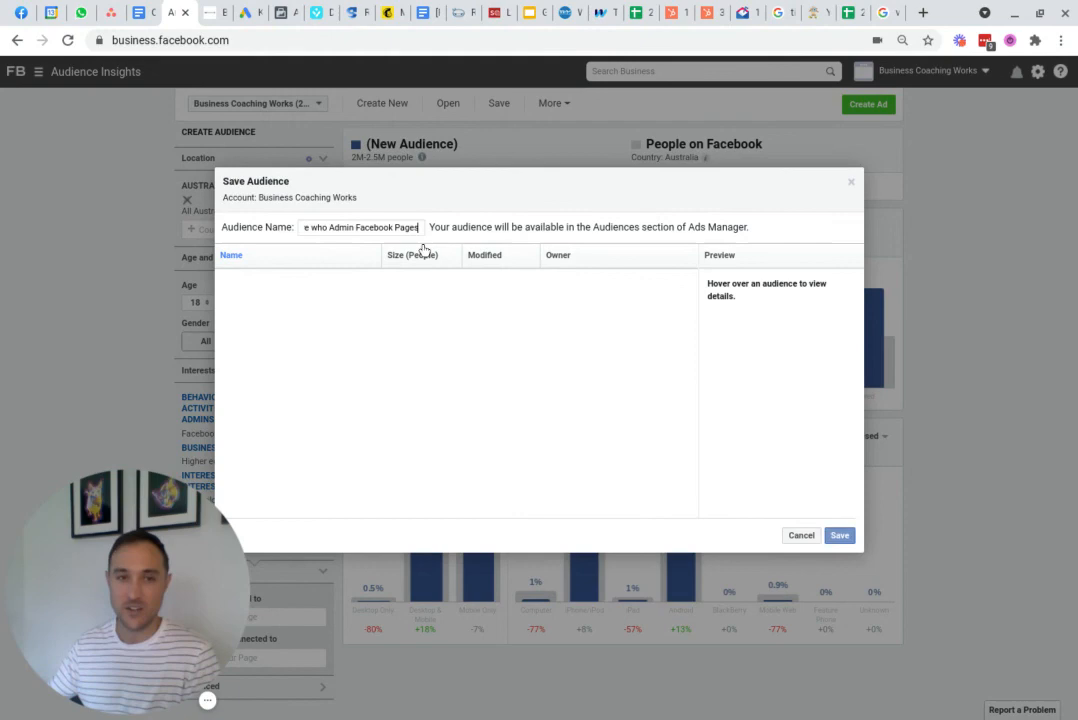
left_click(751, 525)
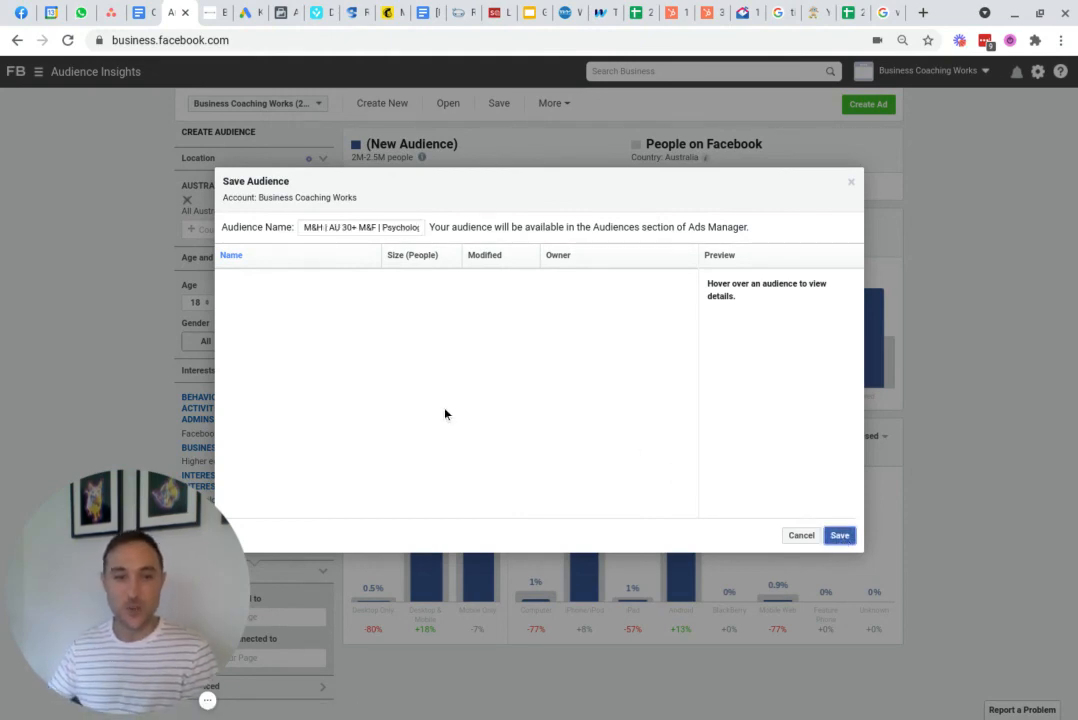